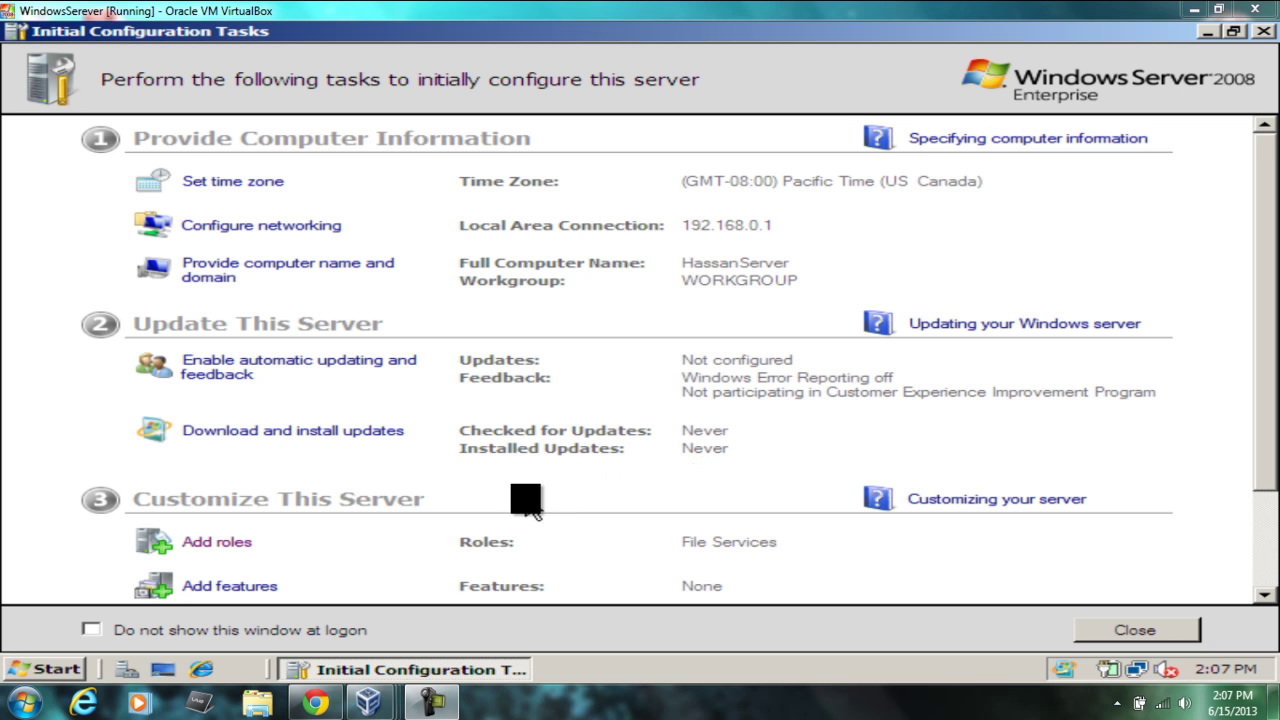
Step: Launch the Add Roles Wizard from Initial Configuration Tasks under Customize This Server
click(224, 545)
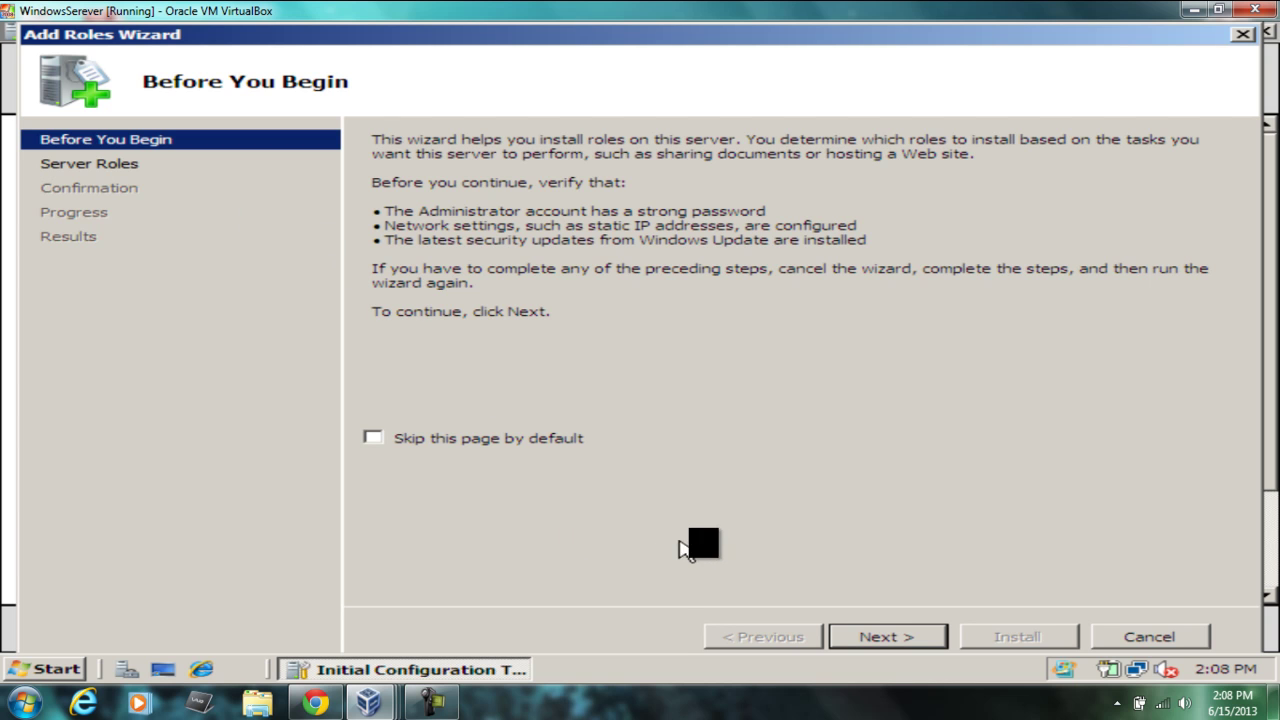
Step: Tick Active Directory Domain Services as the new role and begin its installation
click(864, 640)
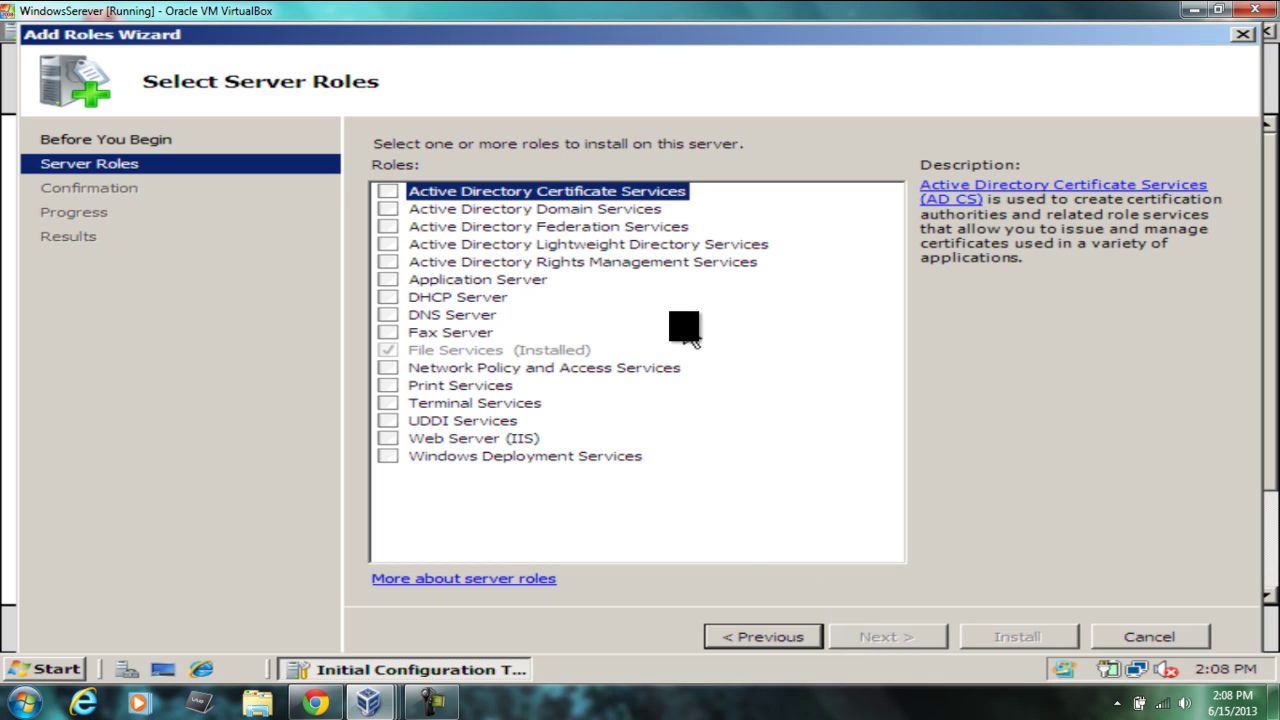
click(592, 210)
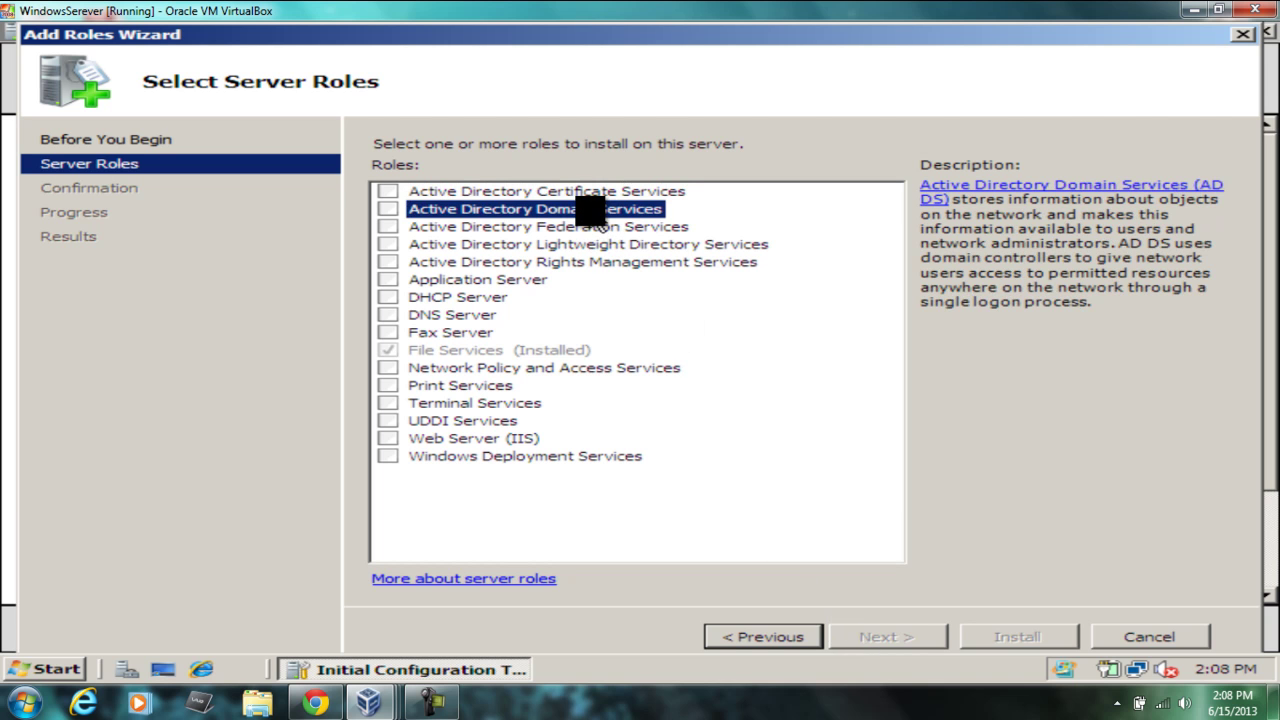
click(388, 209)
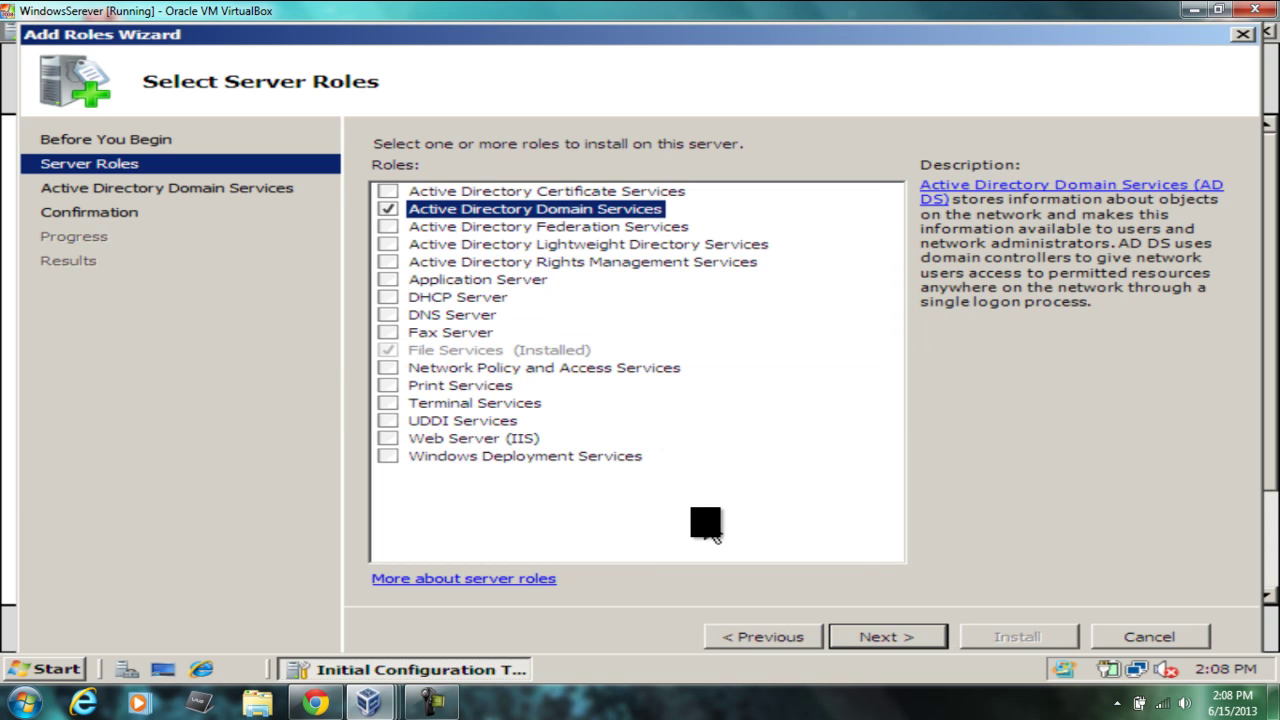
click(866, 640)
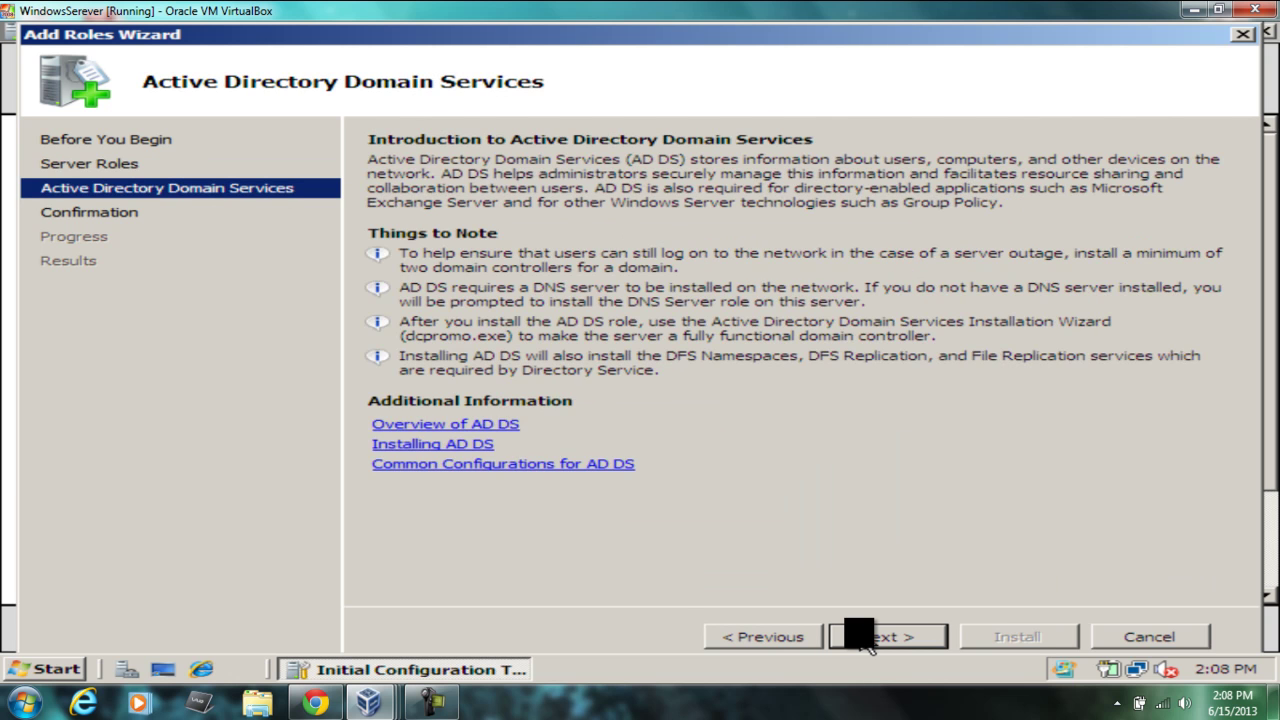
click(866, 640)
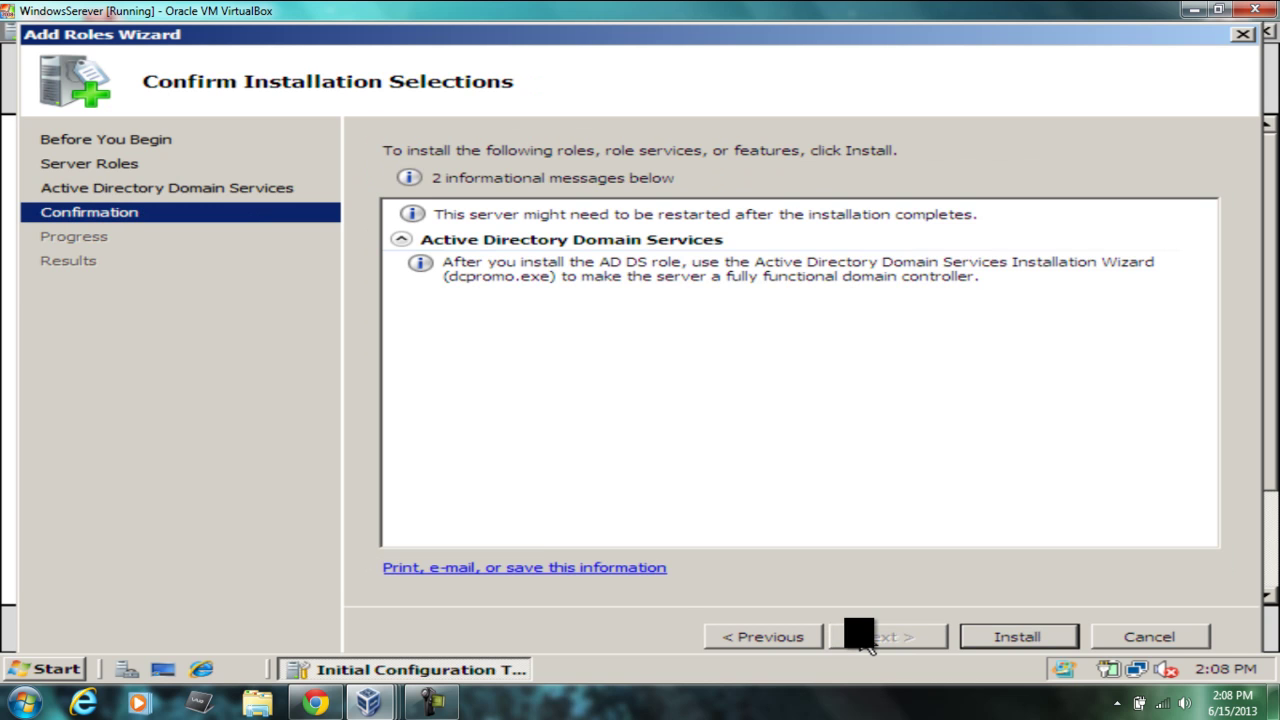
click(1030, 637)
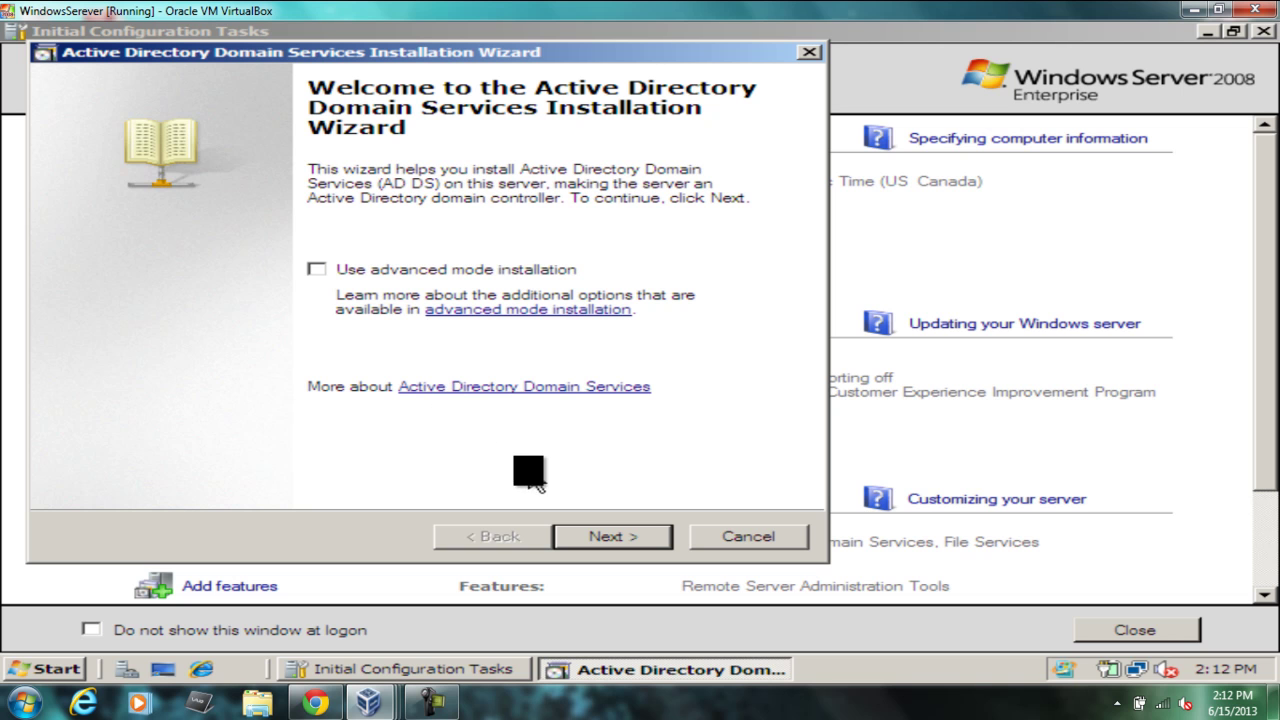
Step: Create a new domain in a new forest with forest root domain Hassan.com
click(590, 538)
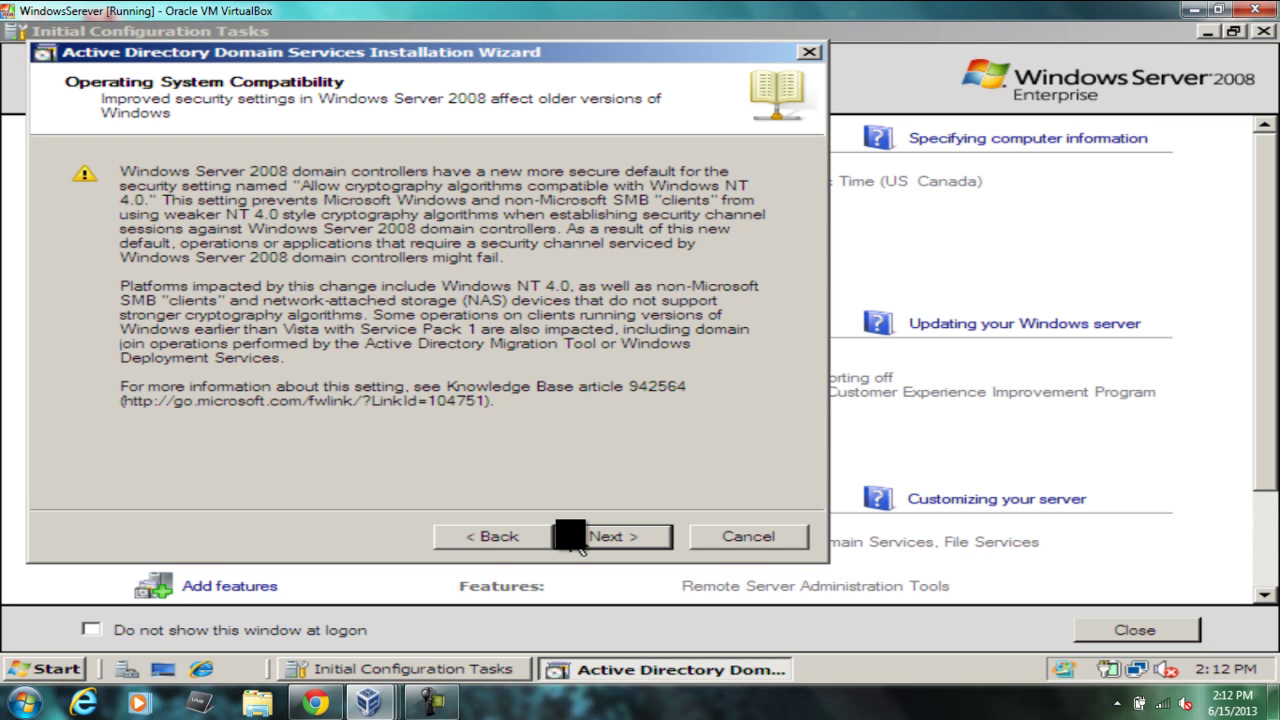
click(580, 540)
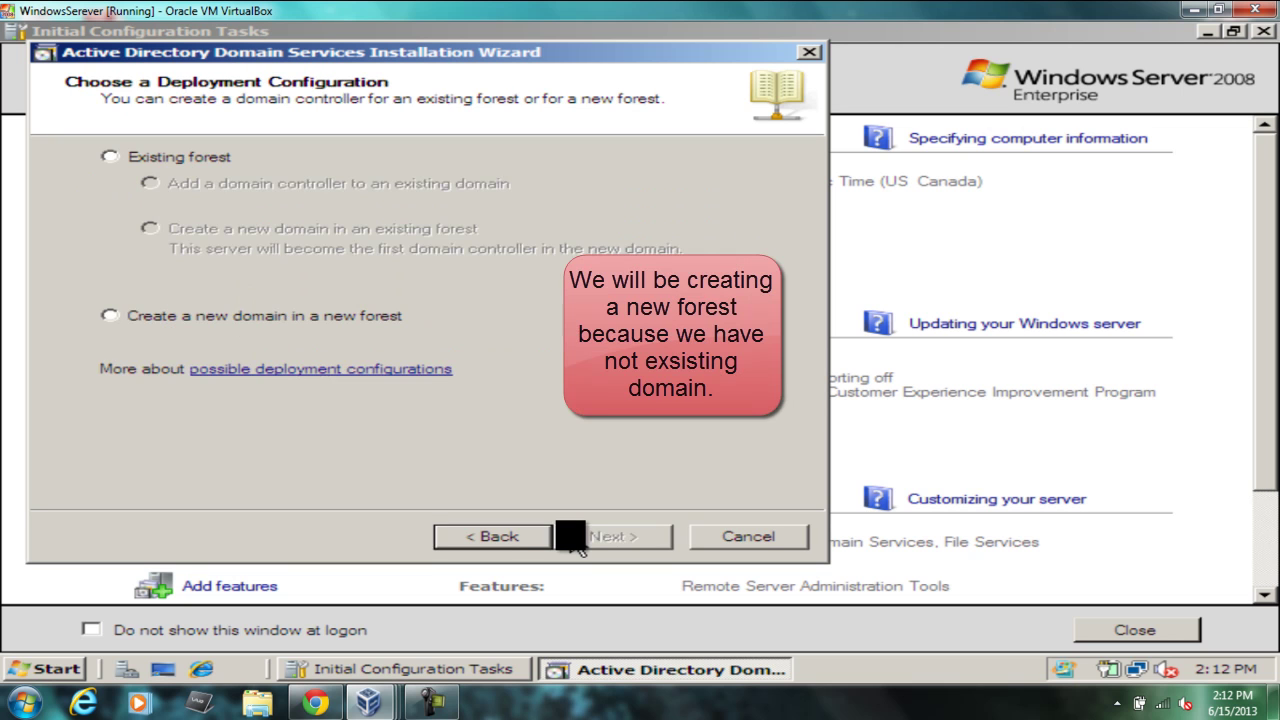
click(365, 318)
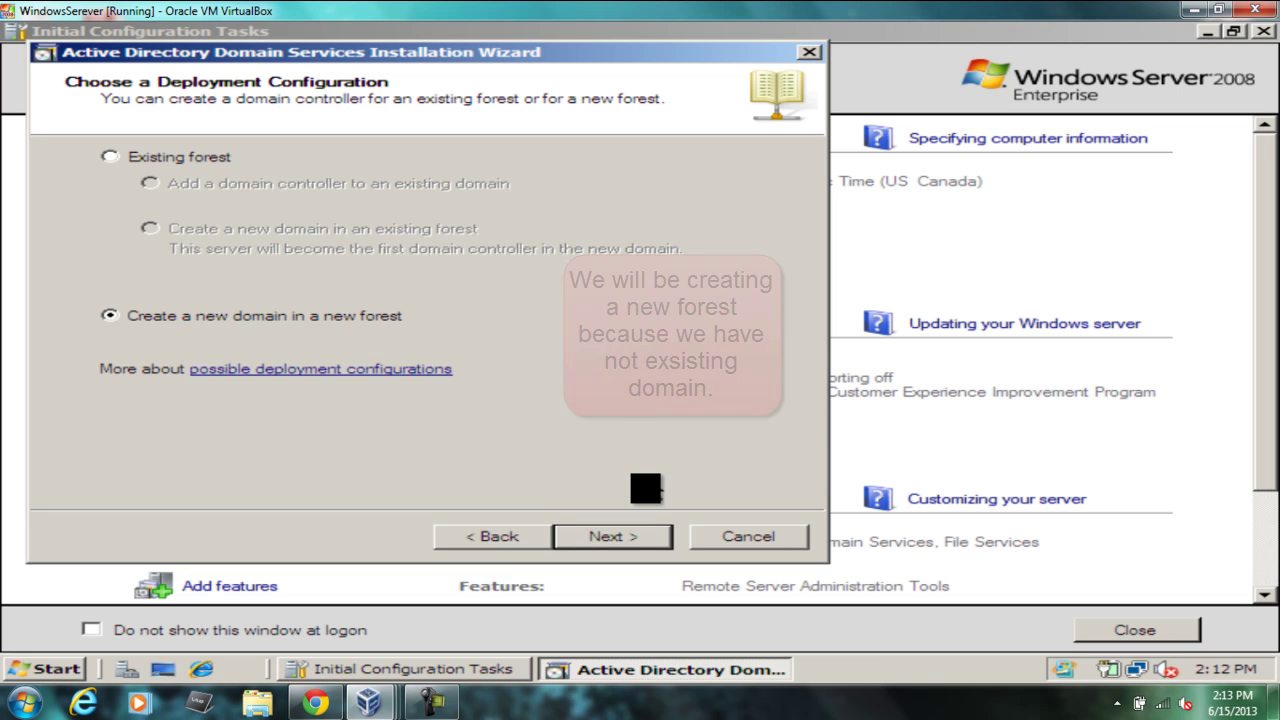
click(636, 549)
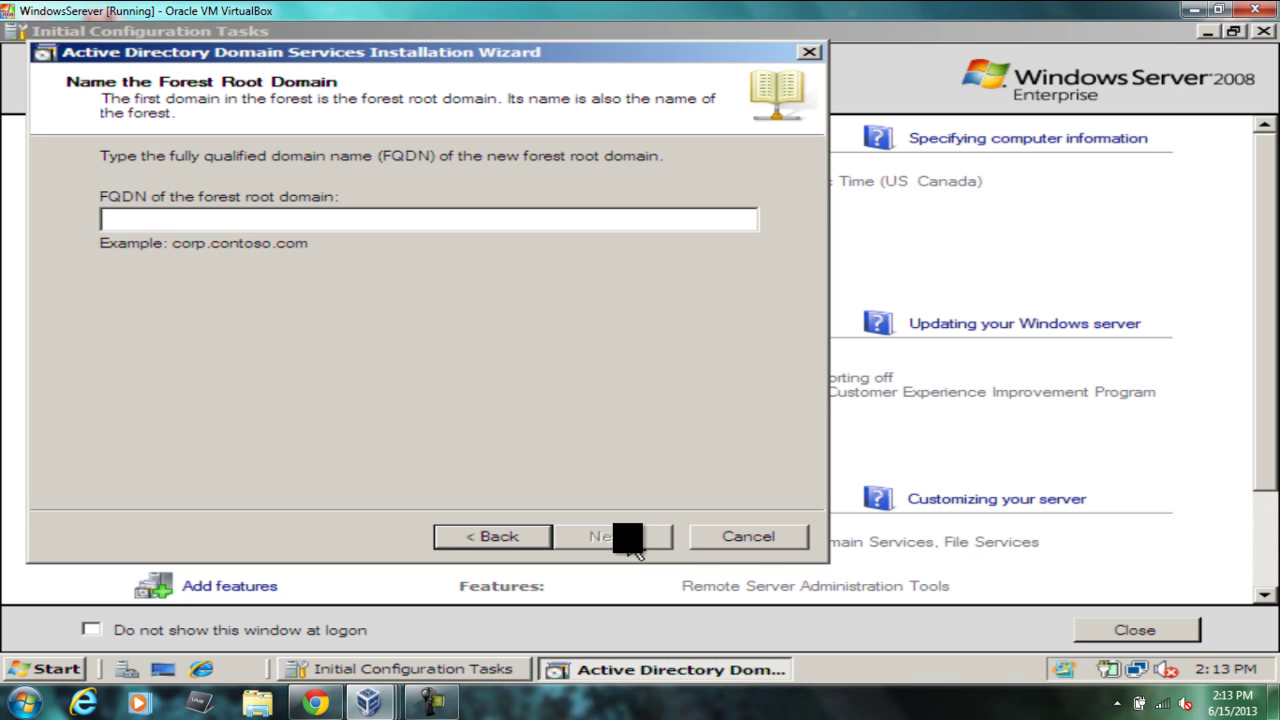
text(Hassan)
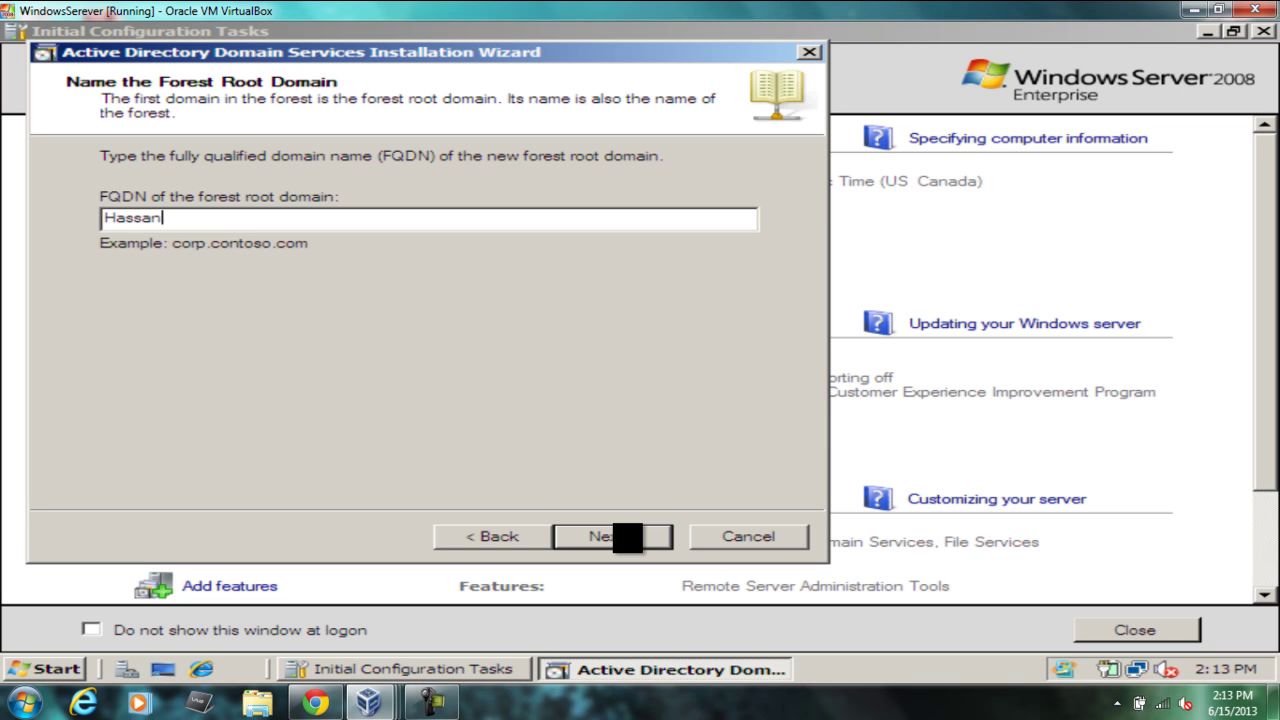
text(.com)
click(650, 550)
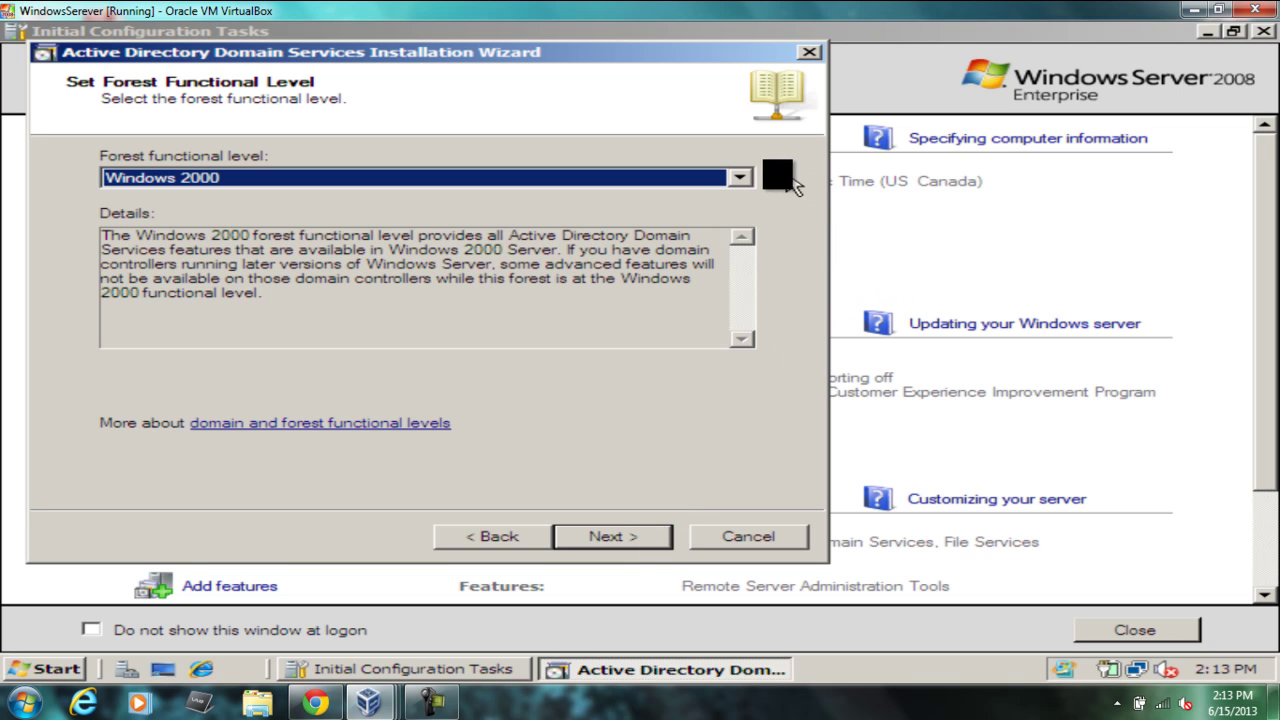
Step: Choose Windows Server 2008 as the forest functional level and keep DNS server checked
click(745, 180)
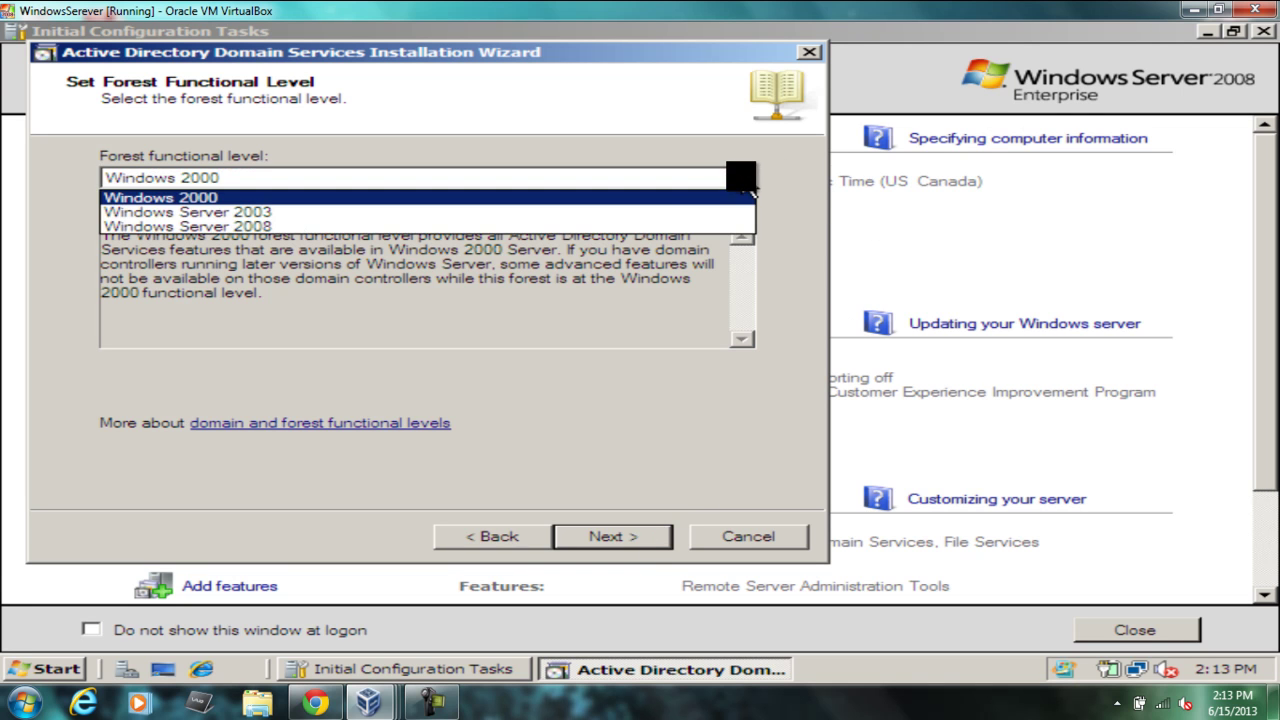
click(693, 227)
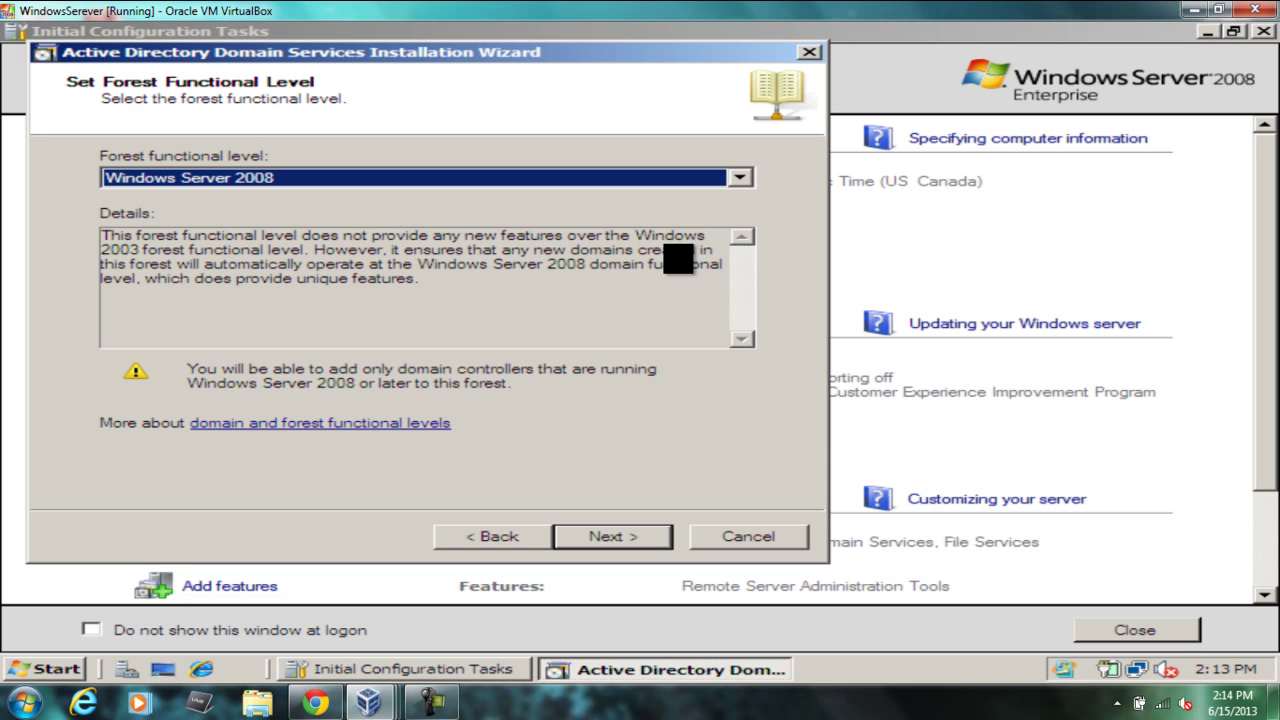
click(634, 537)
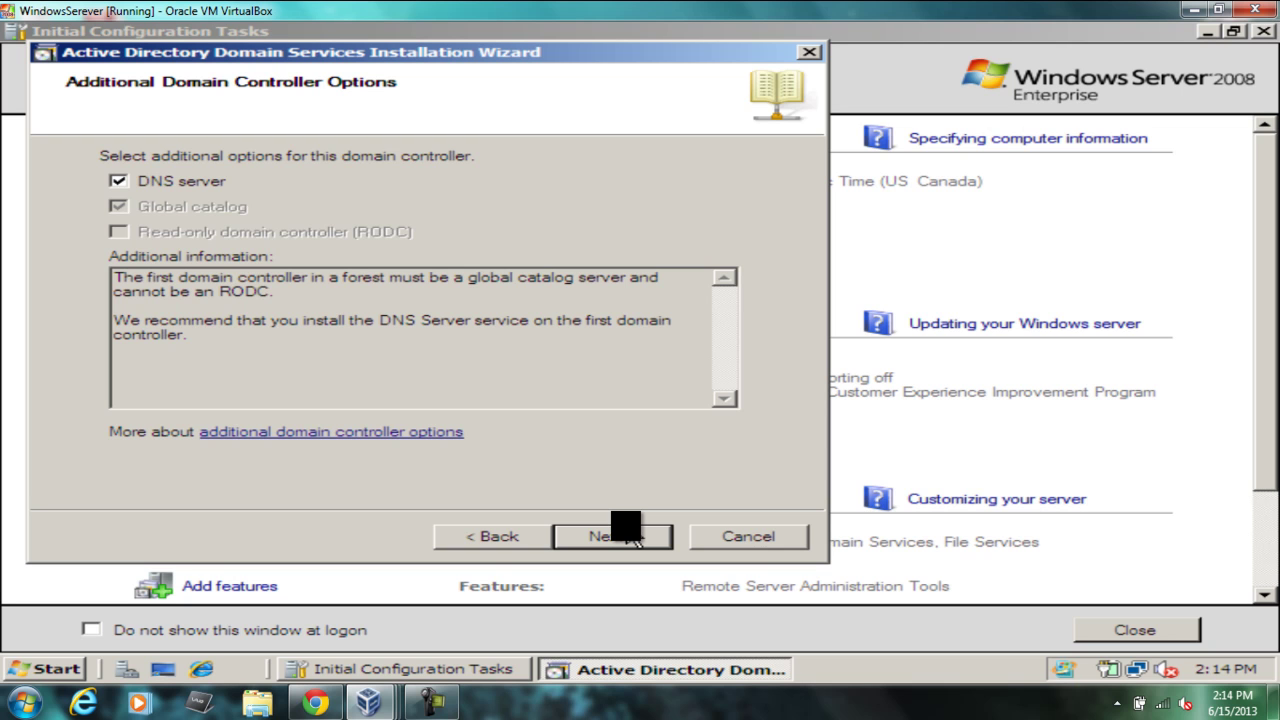
click(634, 538)
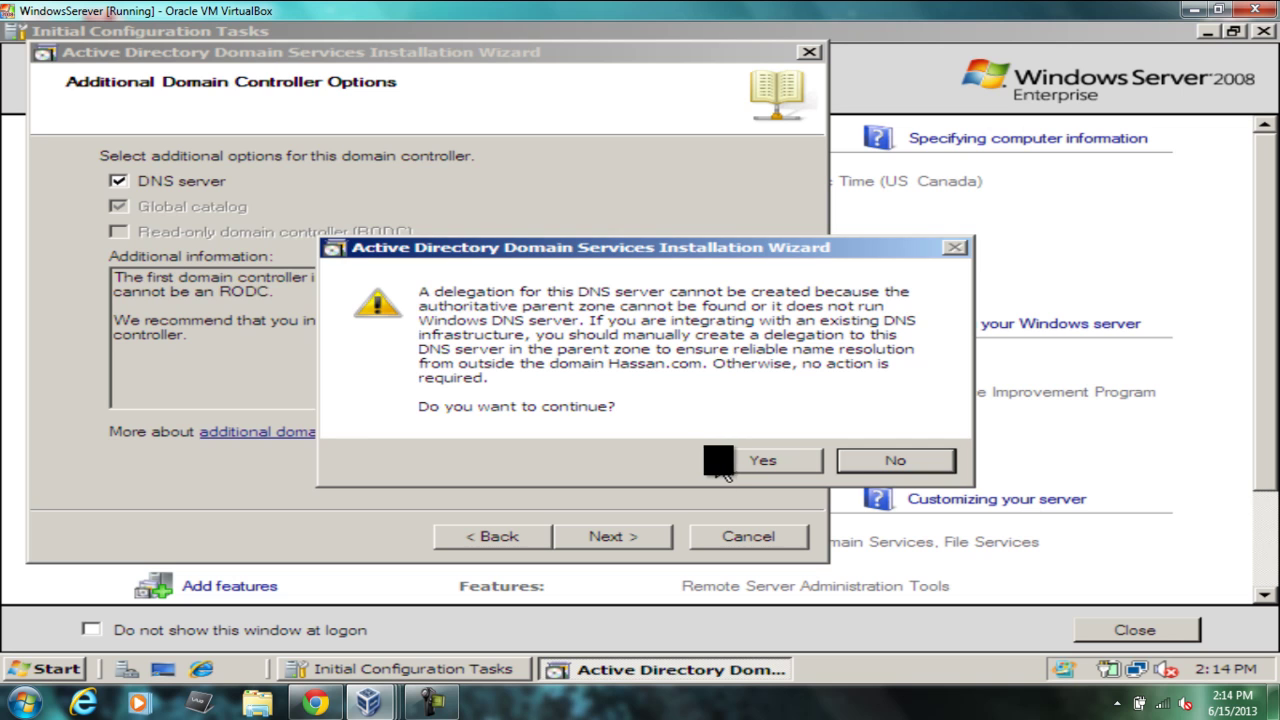
Step: Accept the DNS delegation warning with Yes to proceed
click(745, 468)
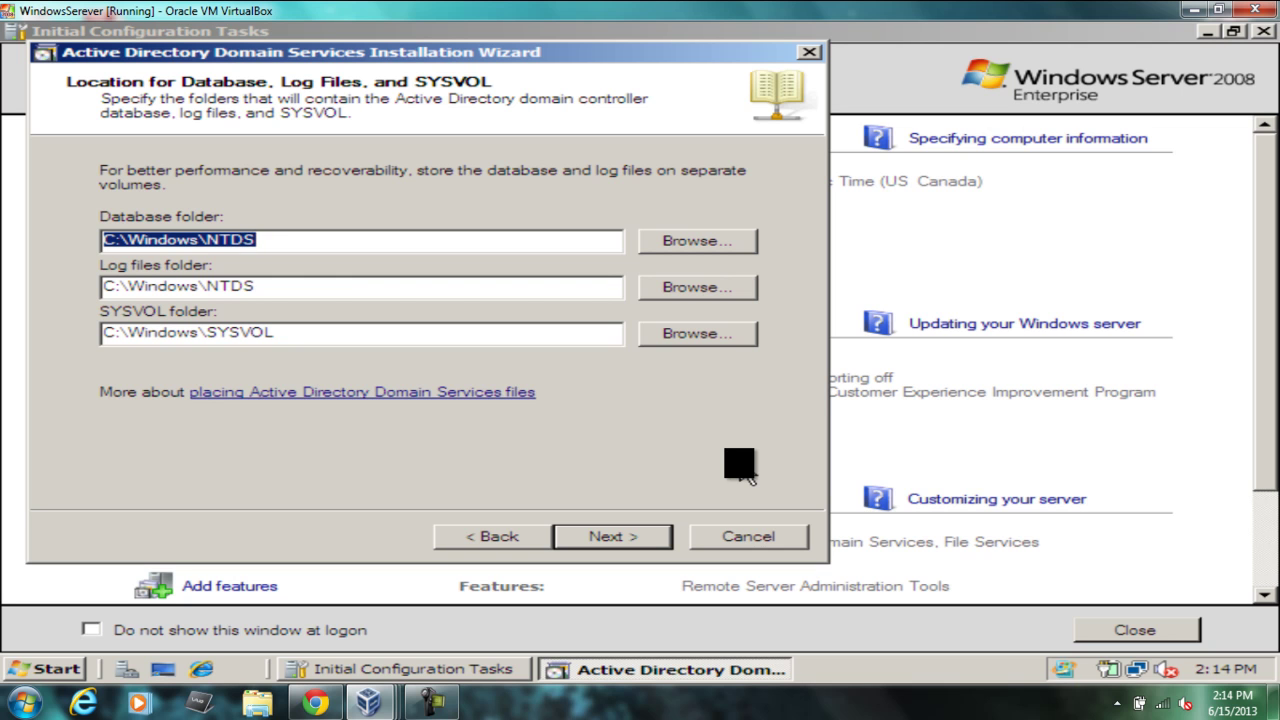
Step: Keep default database, log and SYSVOL folders, then enter and confirm the Restore Mode password
click(640, 540)
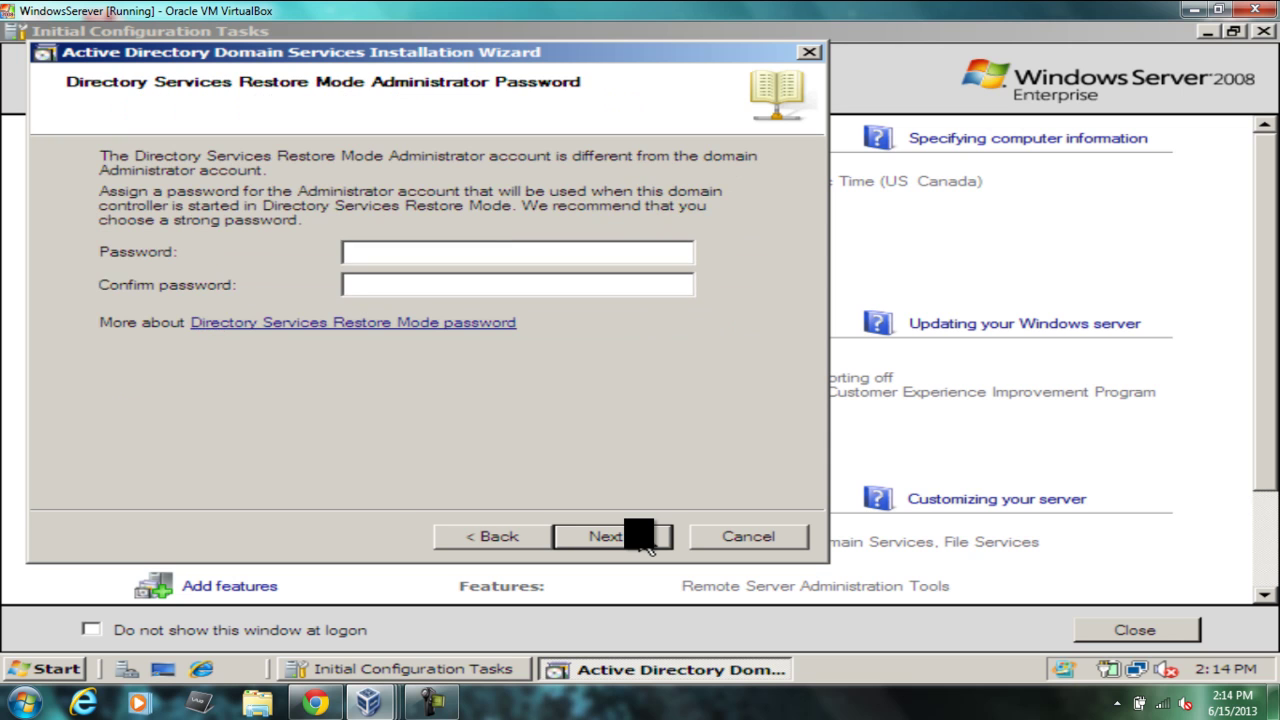
text(P)
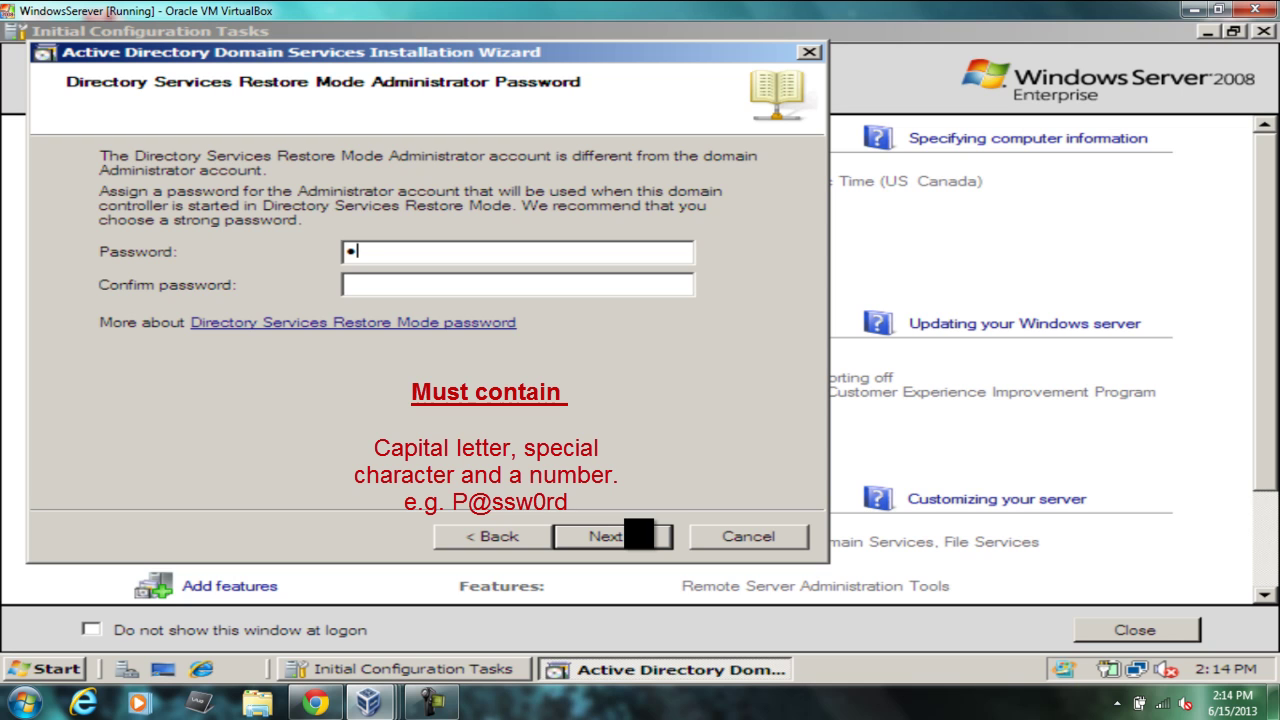
text(@ssw0rd)
key(Tab)
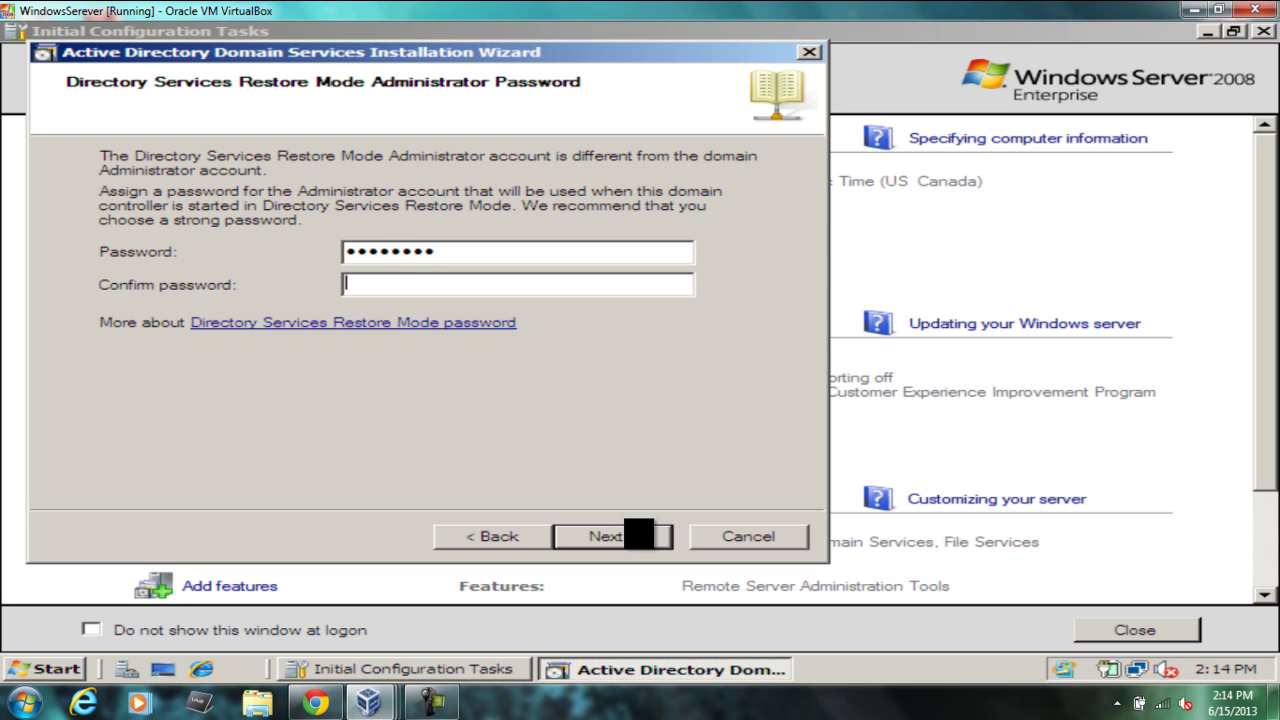
text(P@ss)
text(**)
click(637, 558)
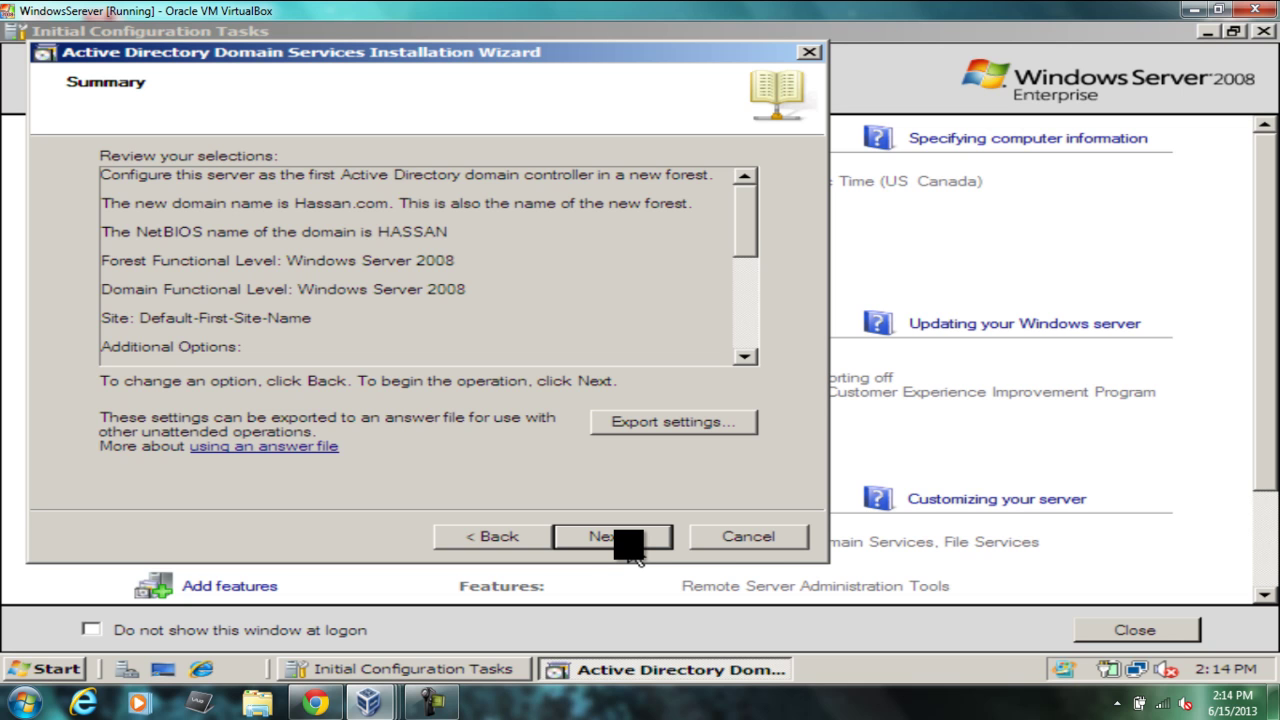
Step: Confirm the Summary for Hassan.com and let the domain controller configuration complete
click(636, 550)
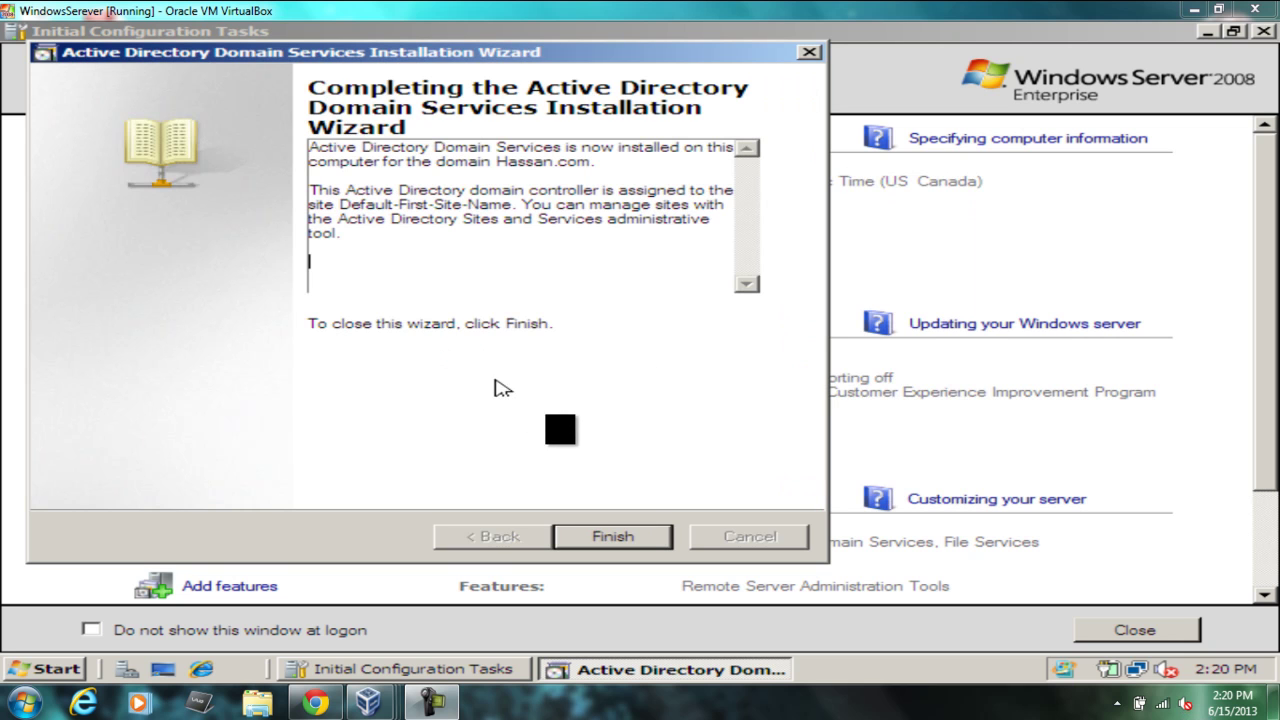
Step: Finish the AD DS wizard and restart the server immediately
click(636, 540)
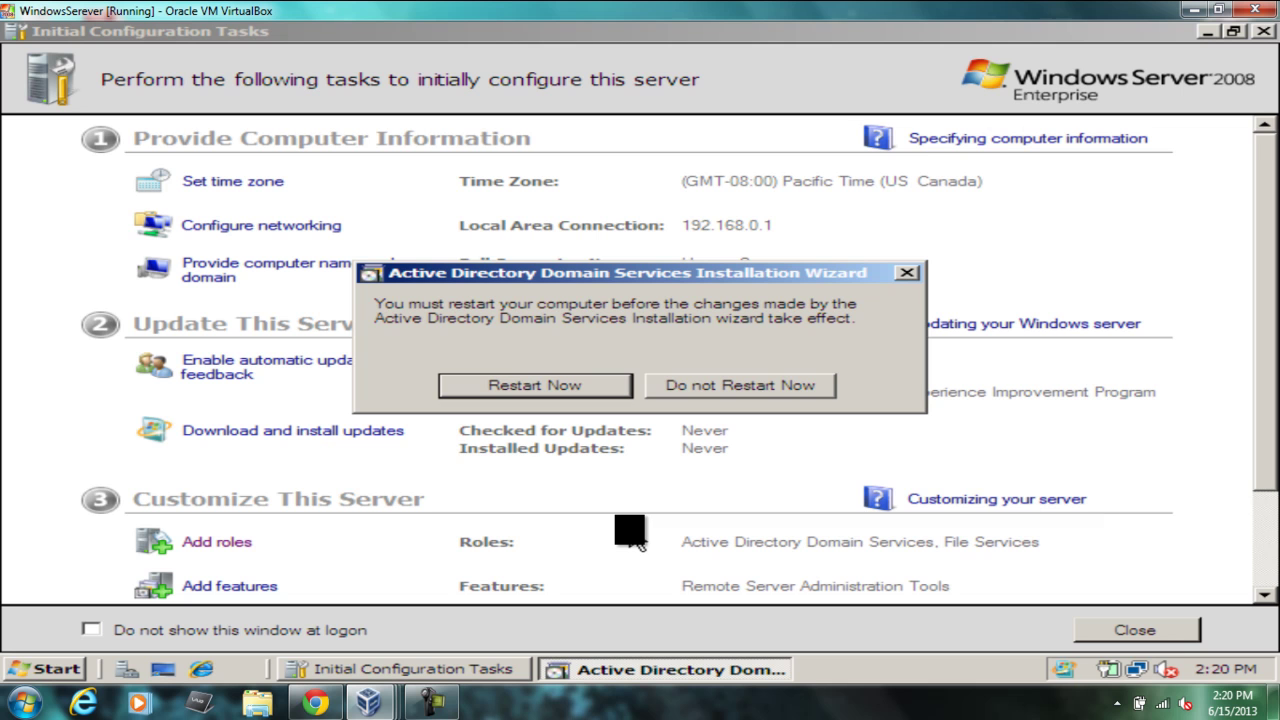
click(538, 390)
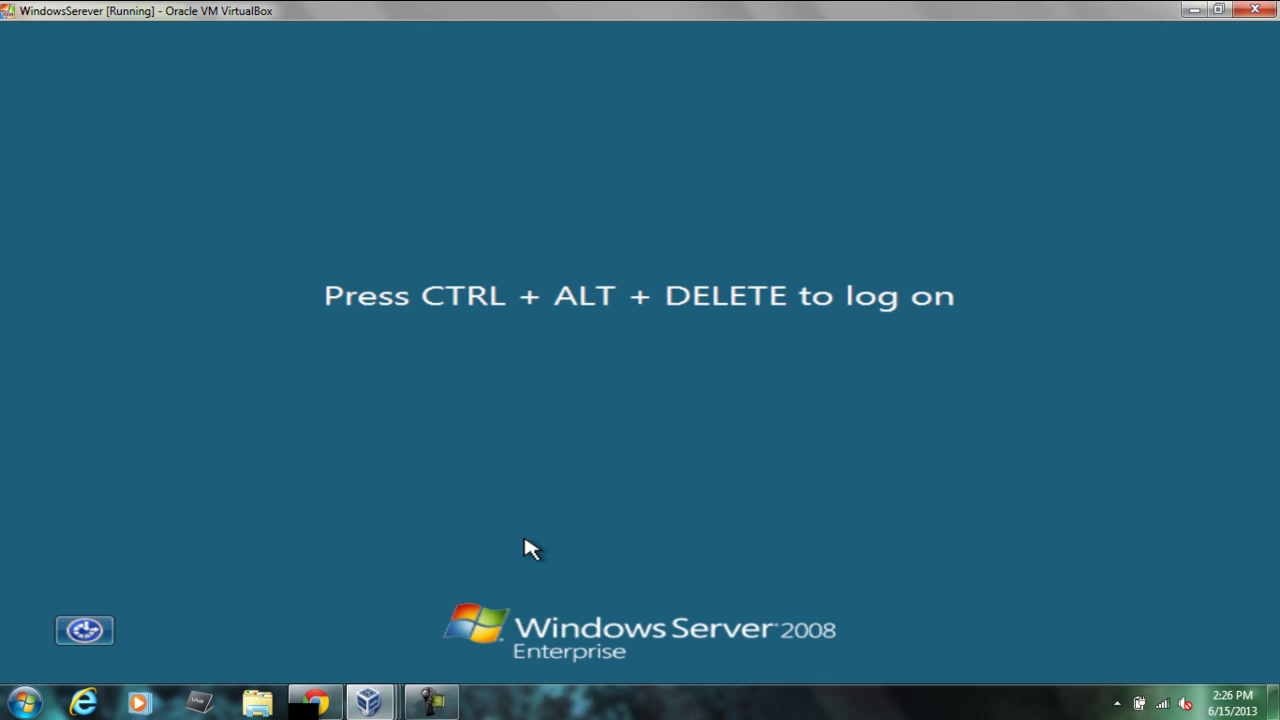
Step: Send Ctrl+Alt+Del and log on with the administrator password
key(ctrl+Delete)
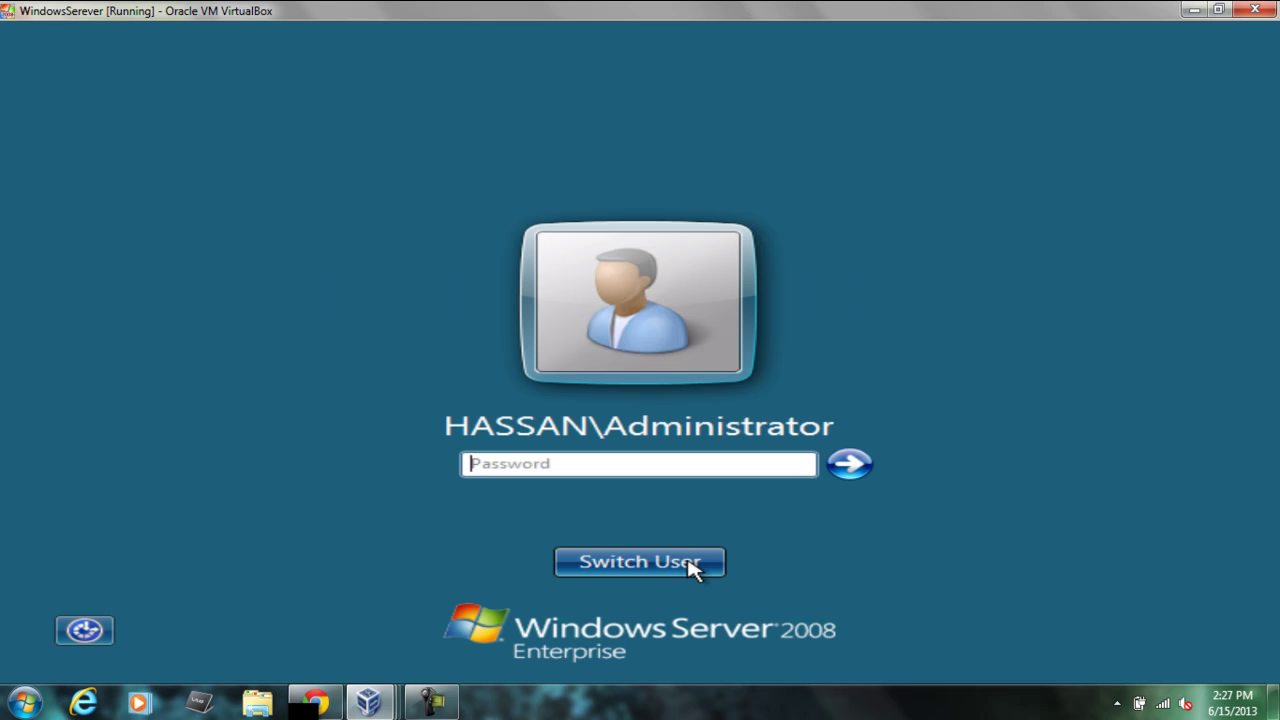
text(P@ssw0rd)
key(Return)
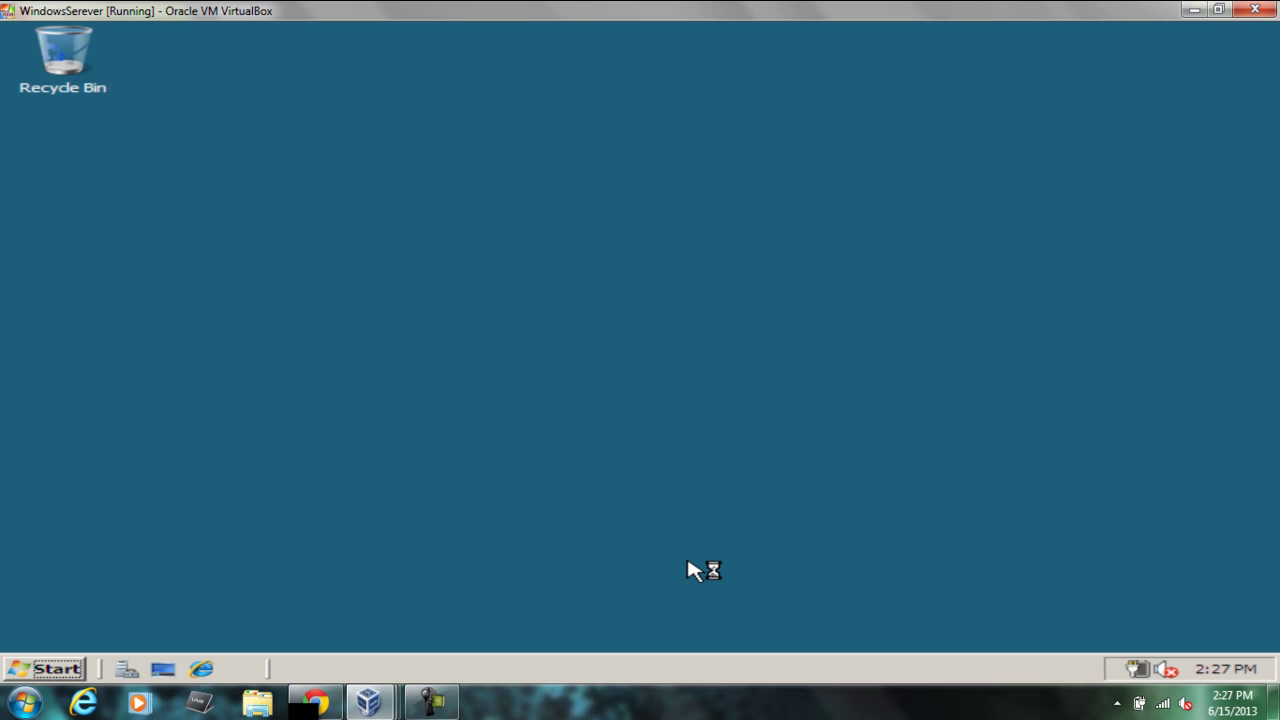
Step: Open Network from the Start menu to list the computers on the network
click(55, 668)
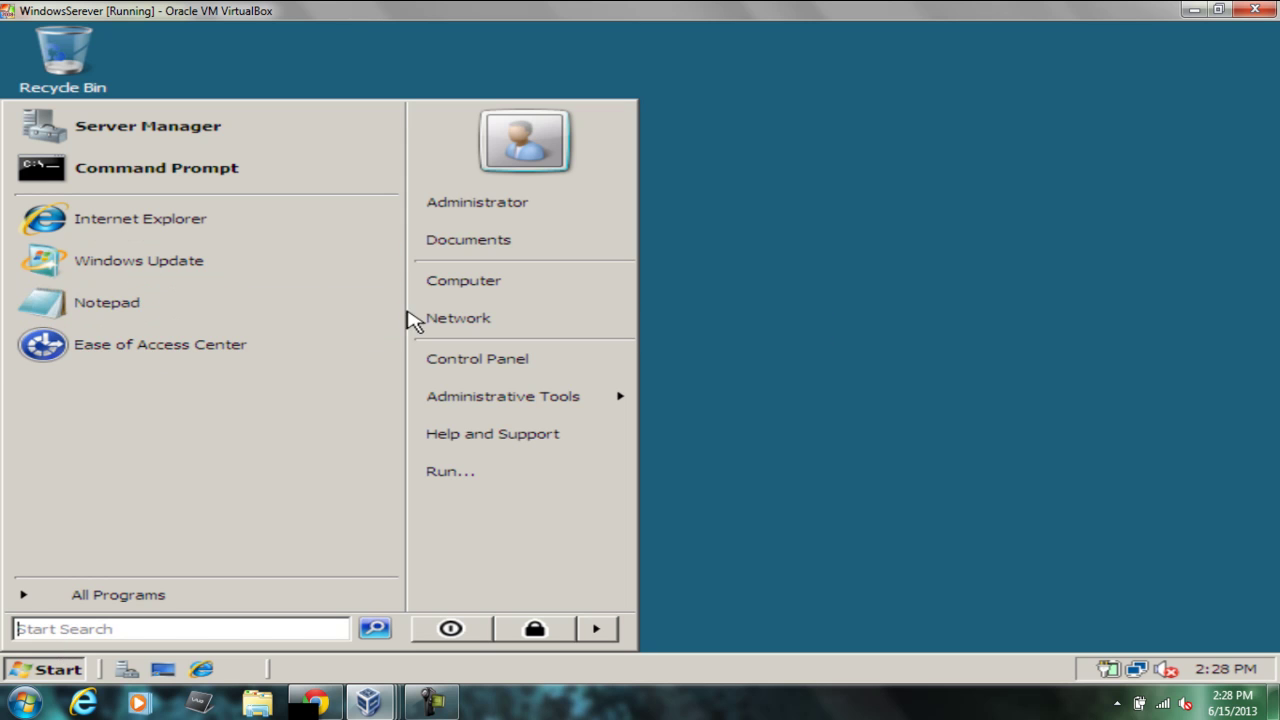
click(437, 320)
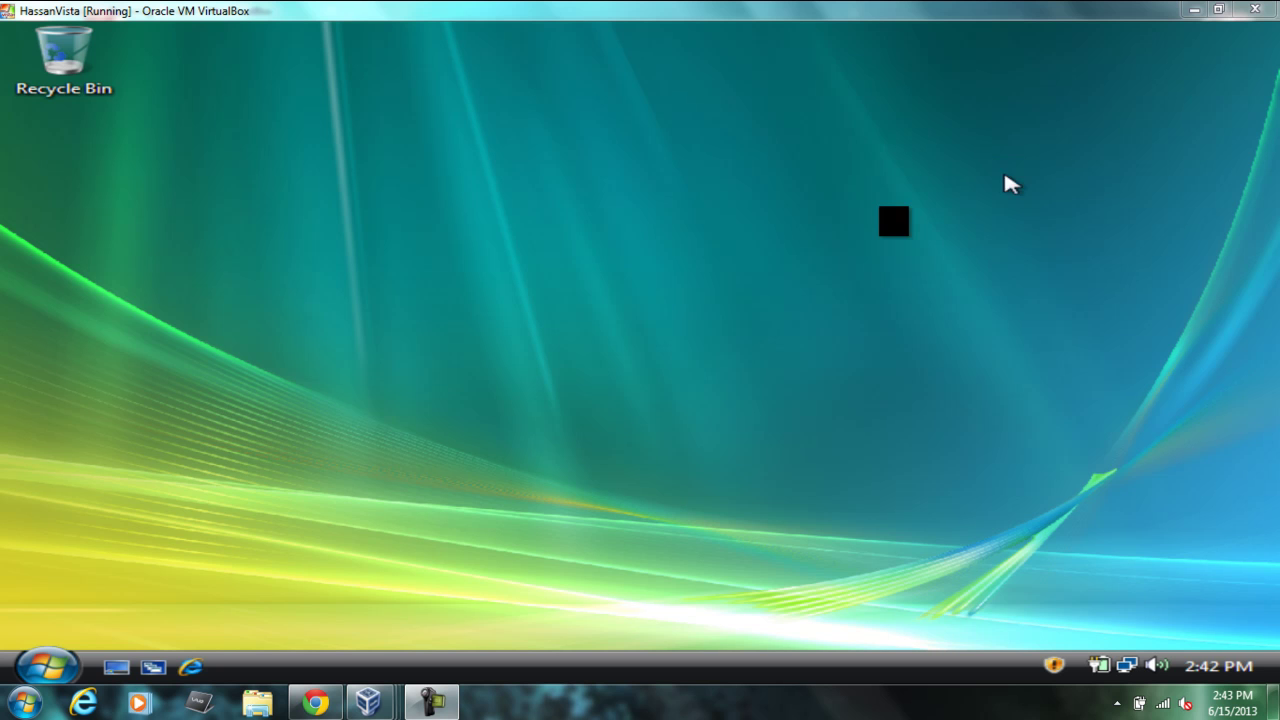
Step: Open System Properties from Computer's Properties, showing HassanVista in workgroup WORKGROUP
click(47, 665)
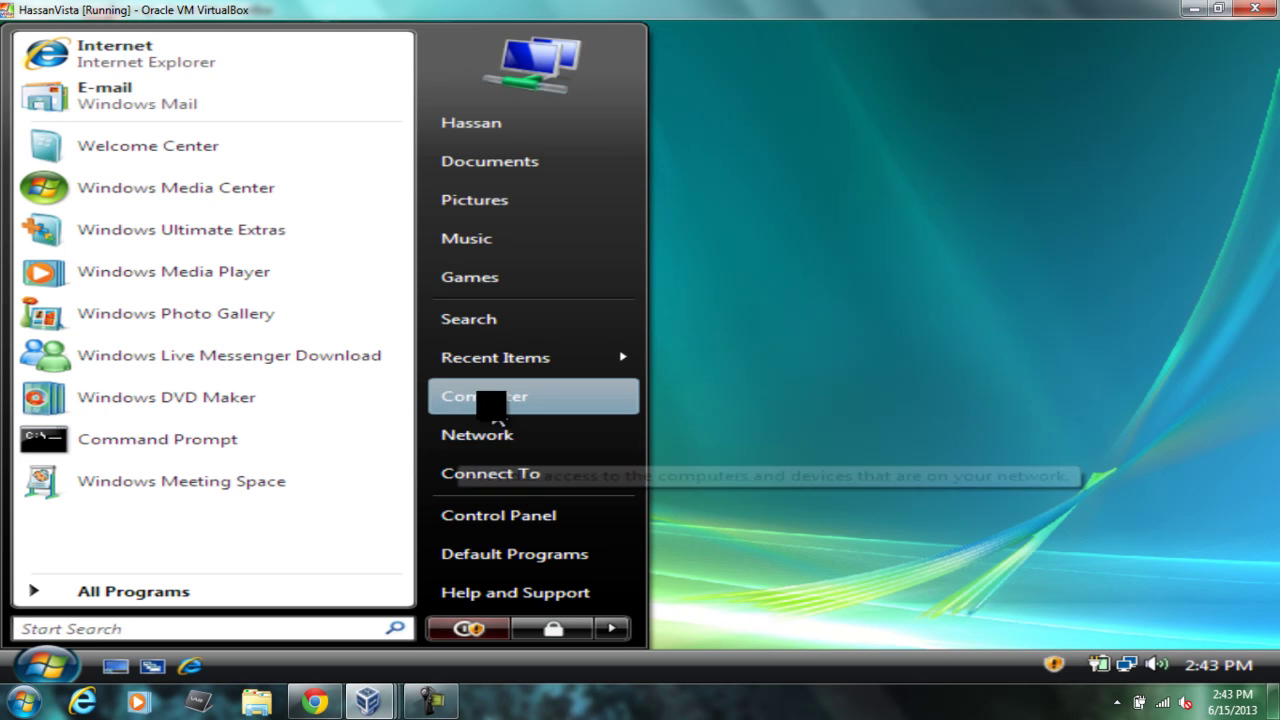
right_click(493, 401)
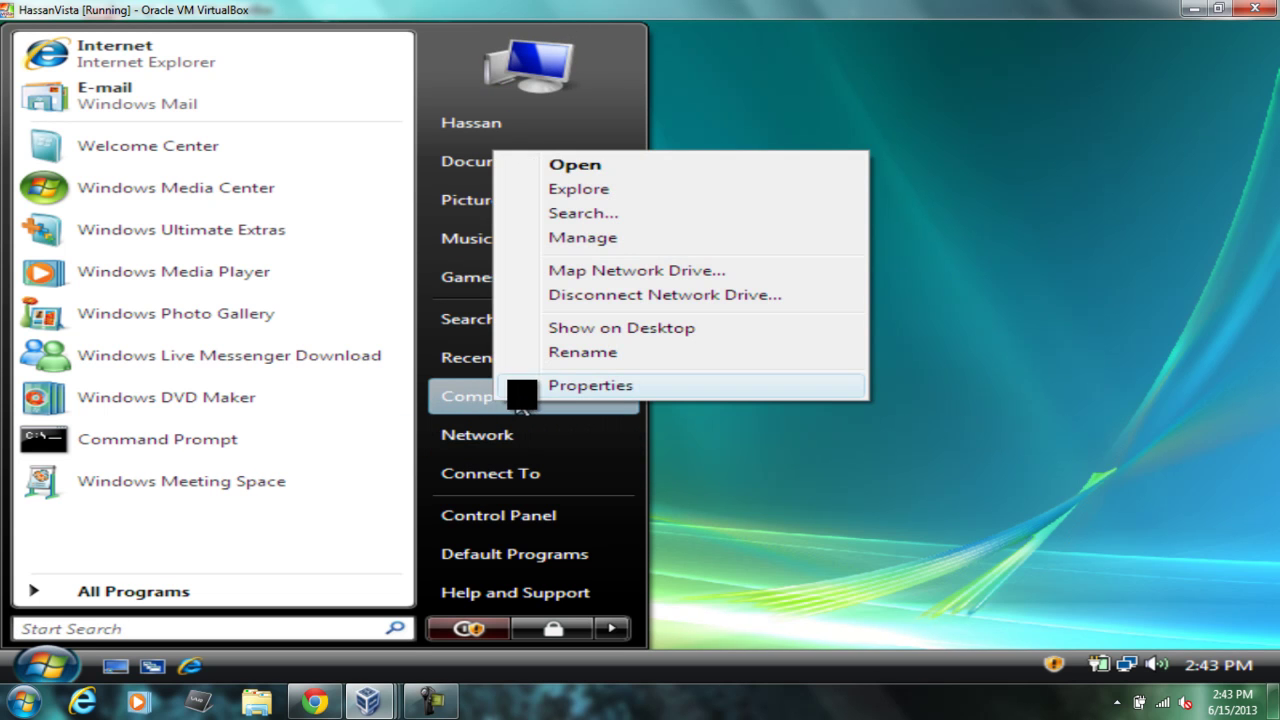
click(540, 385)
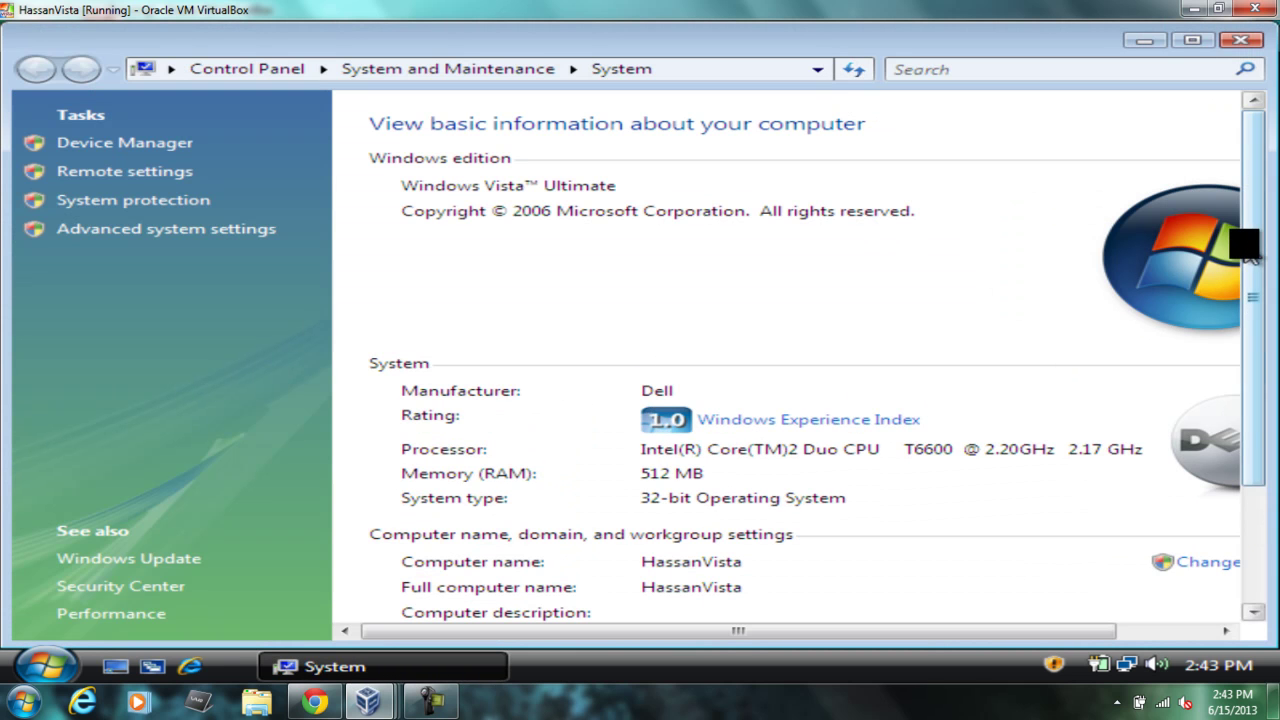
drag(1245, 245, 1245, 490)
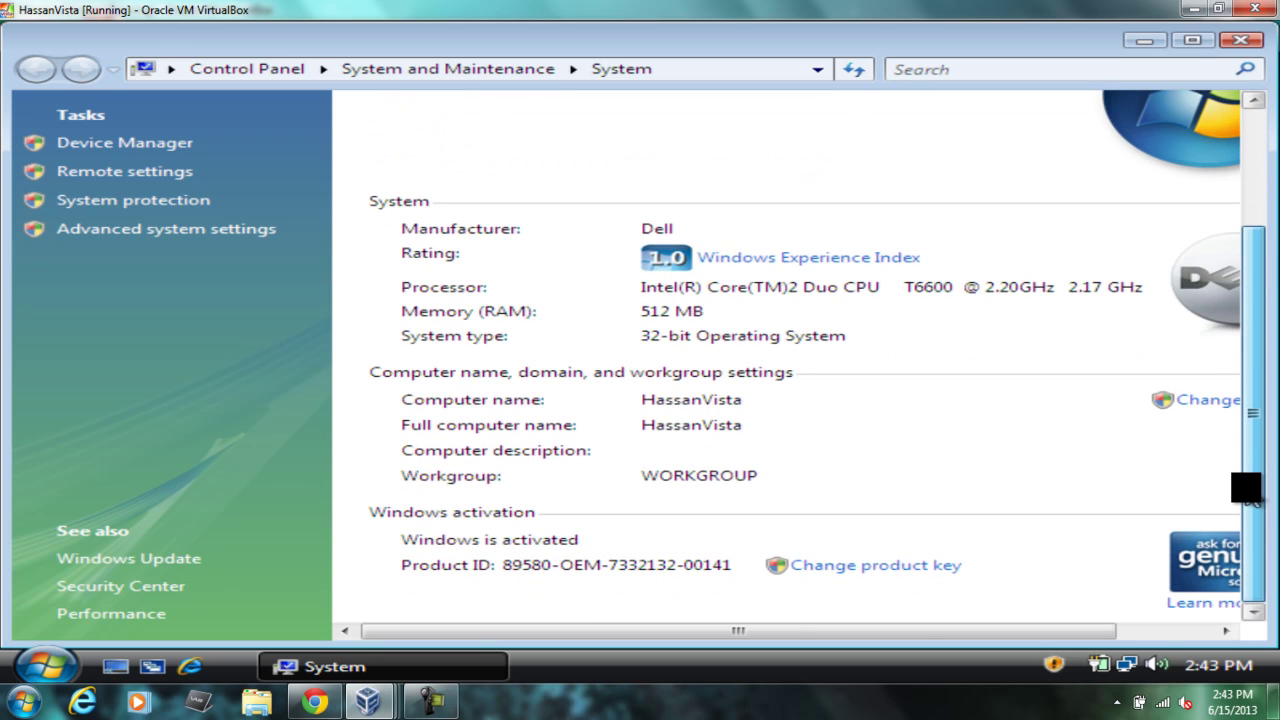
drag(1020, 627, 1137, 625)
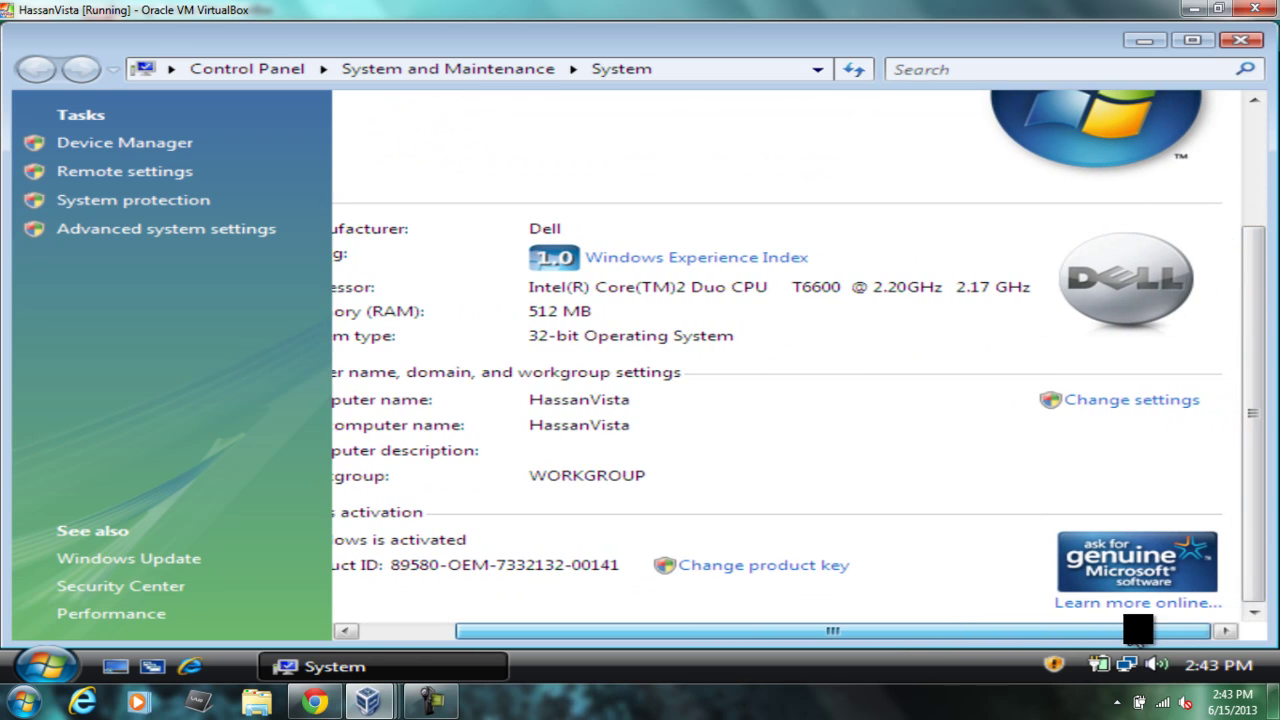
click(1163, 402)
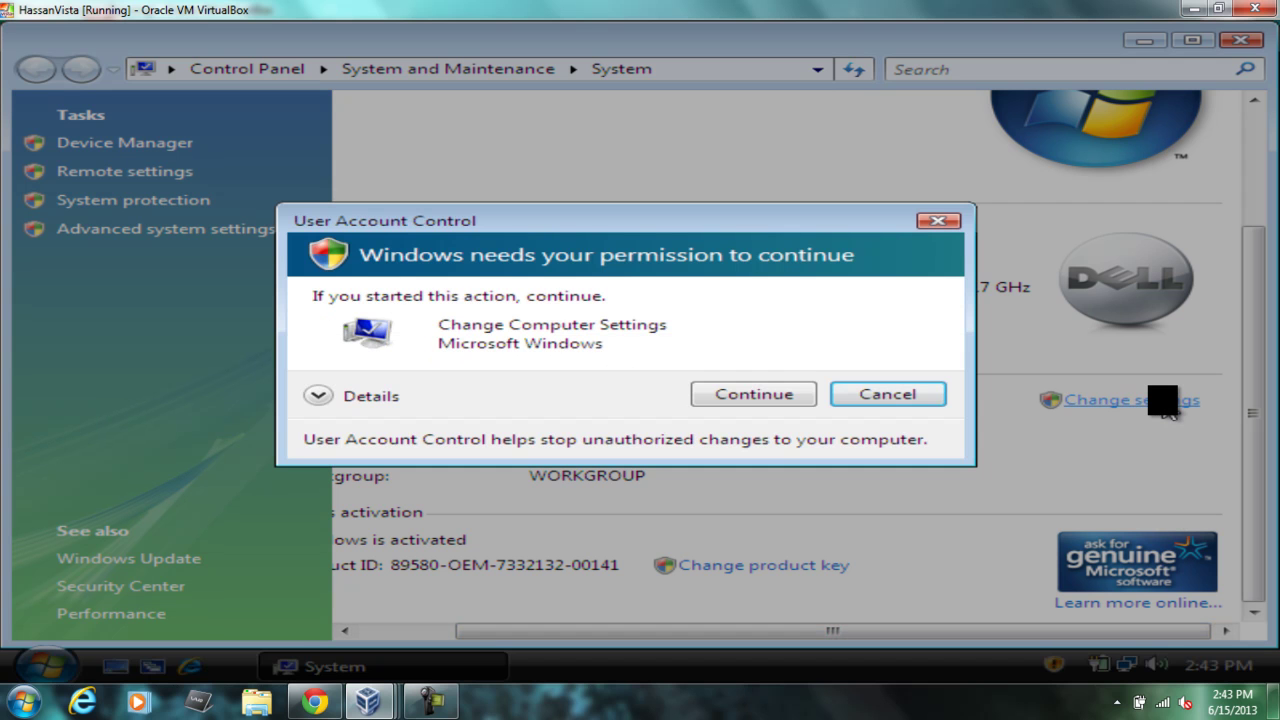
click(760, 394)
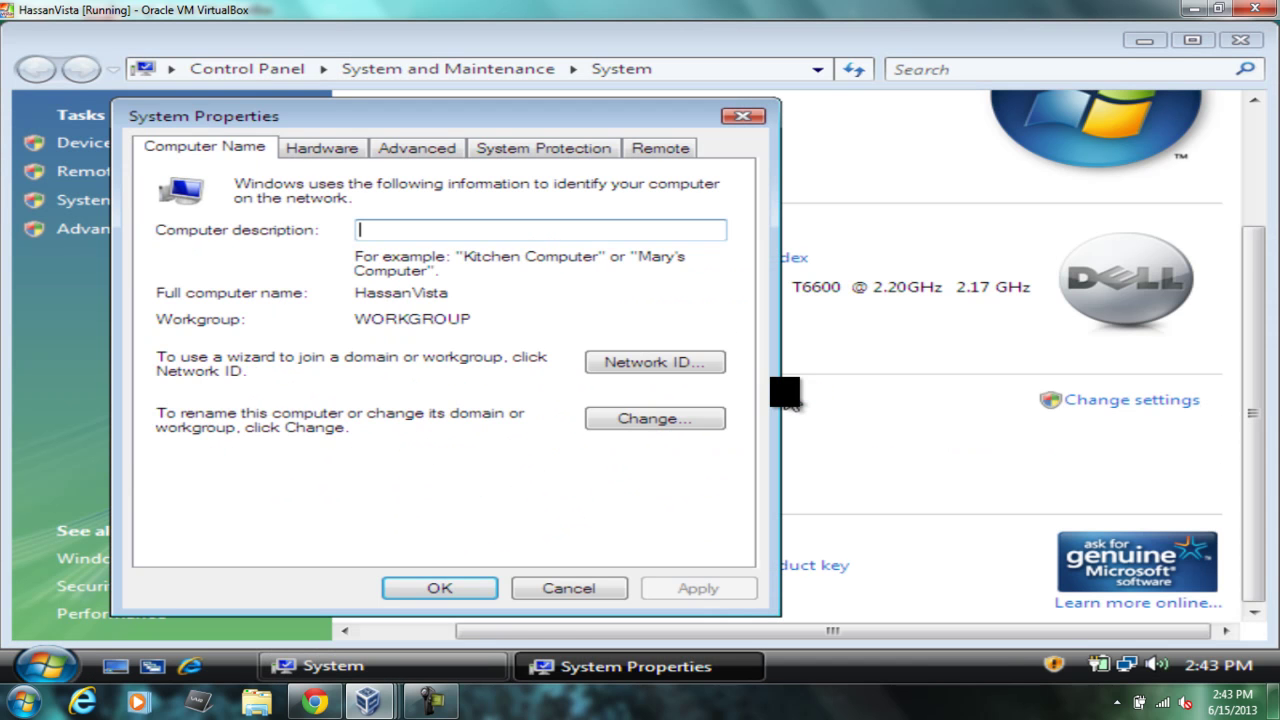
Step: Change the computer's membership from workgroup to domain Hassan.com and confirm
click(704, 424)
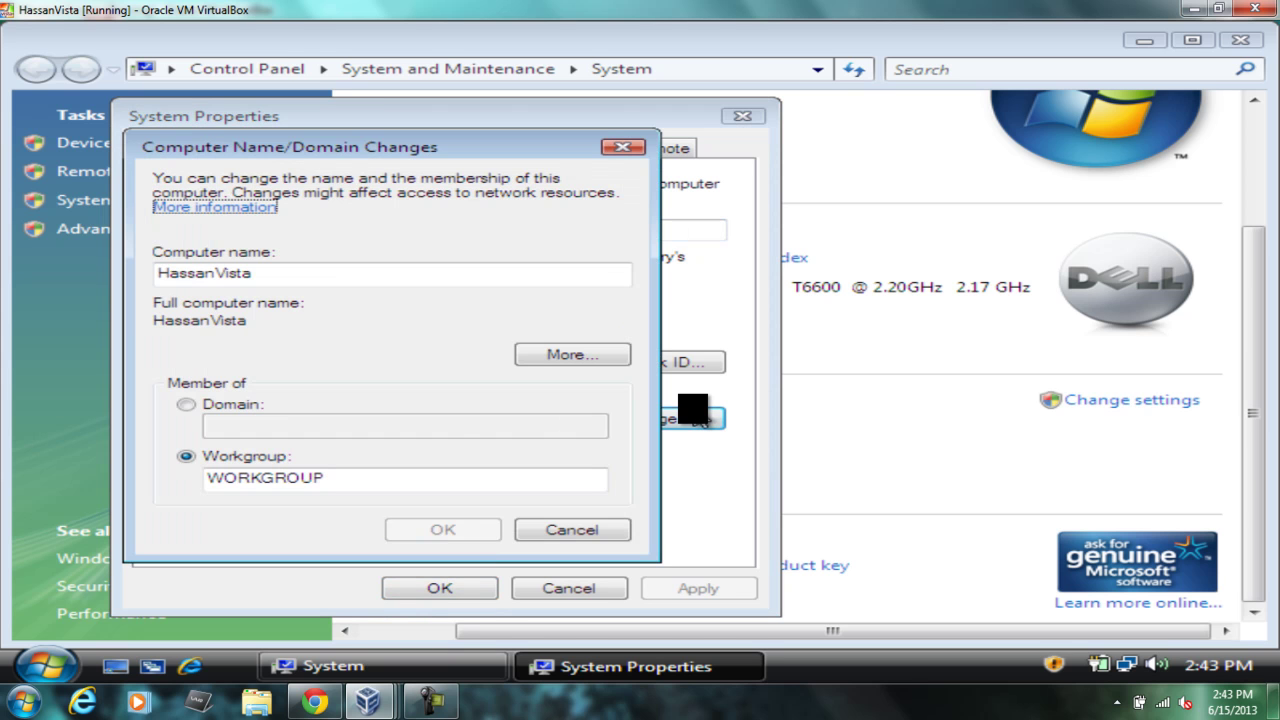
click(221, 406)
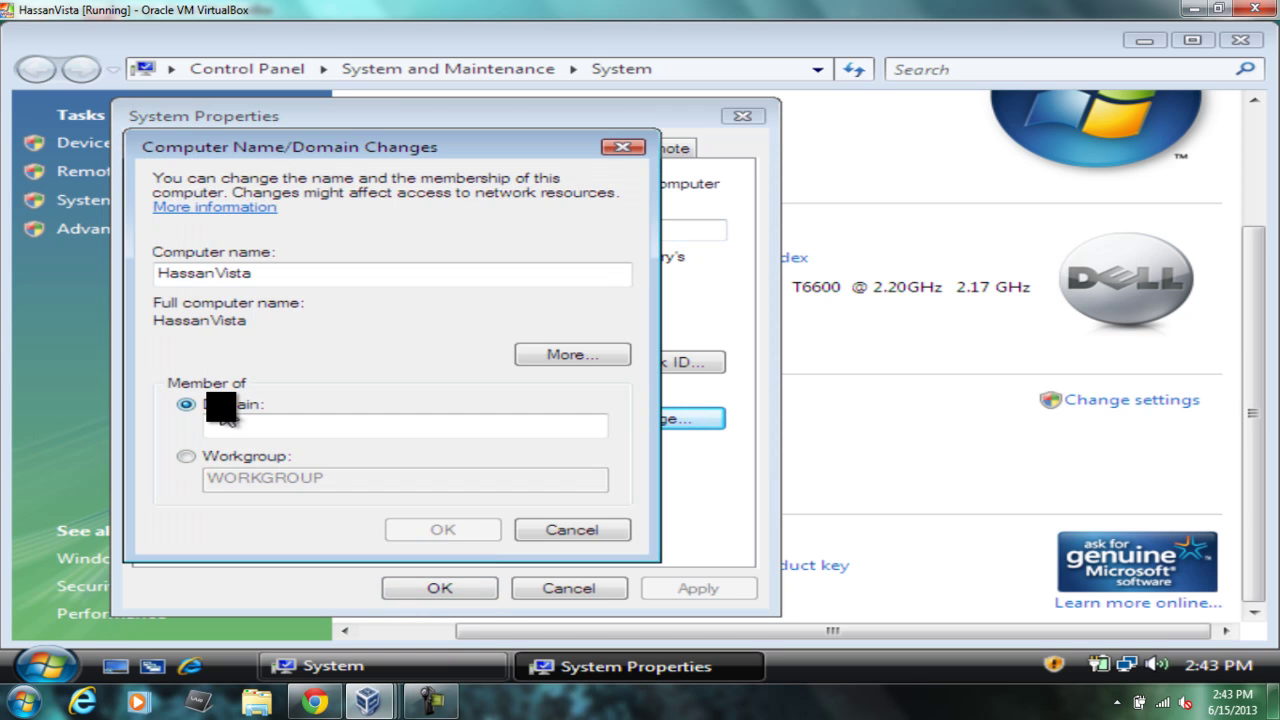
click(230, 426)
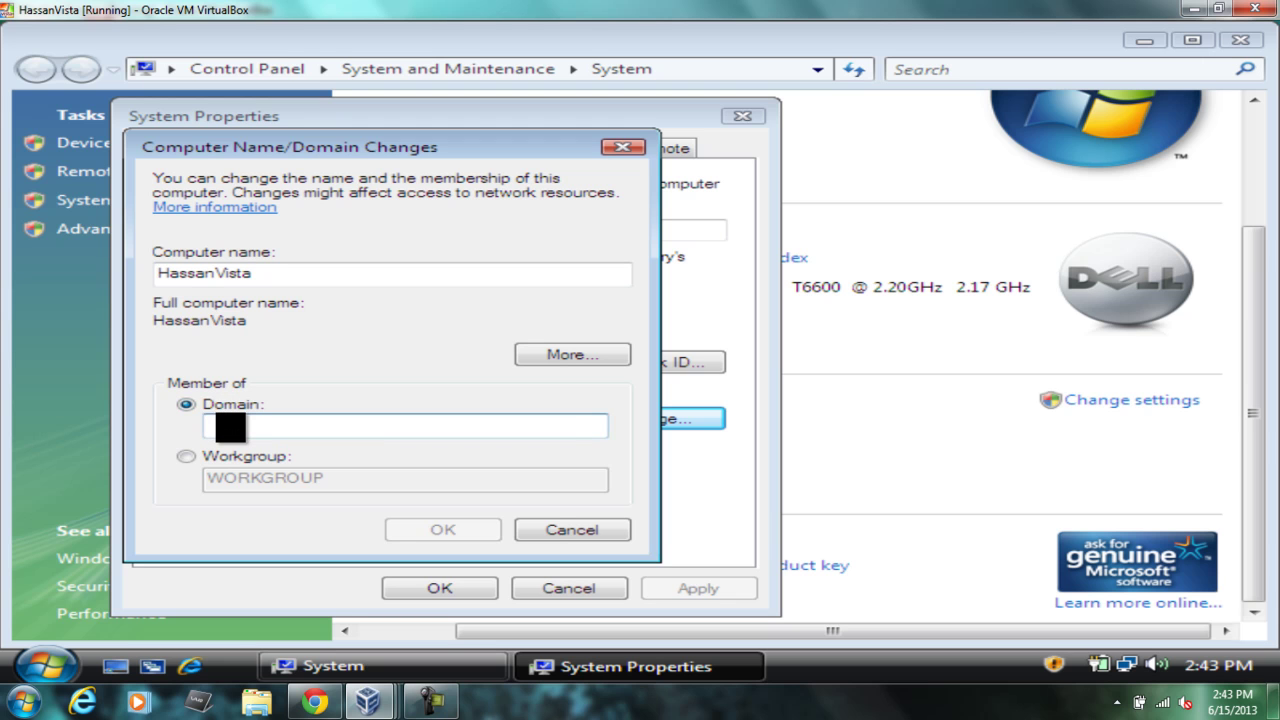
text(Hlocal)
key(BackSpace)
text(n.com)
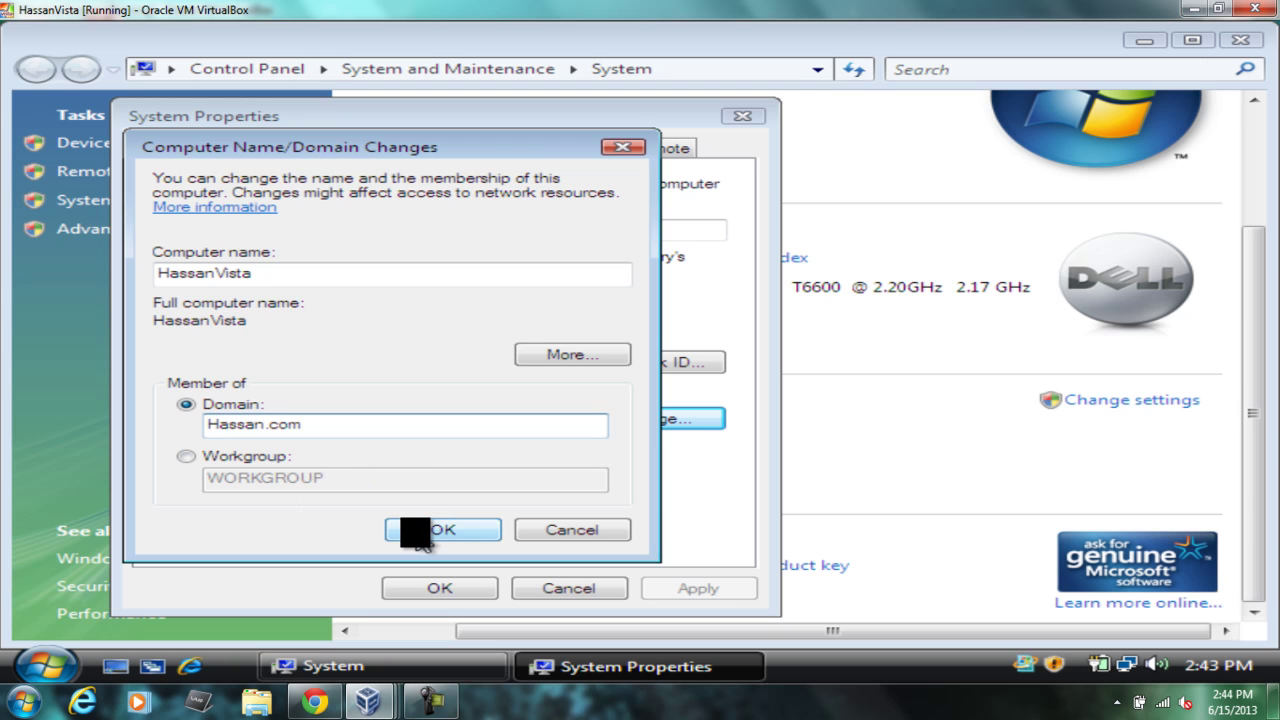
click(418, 537)
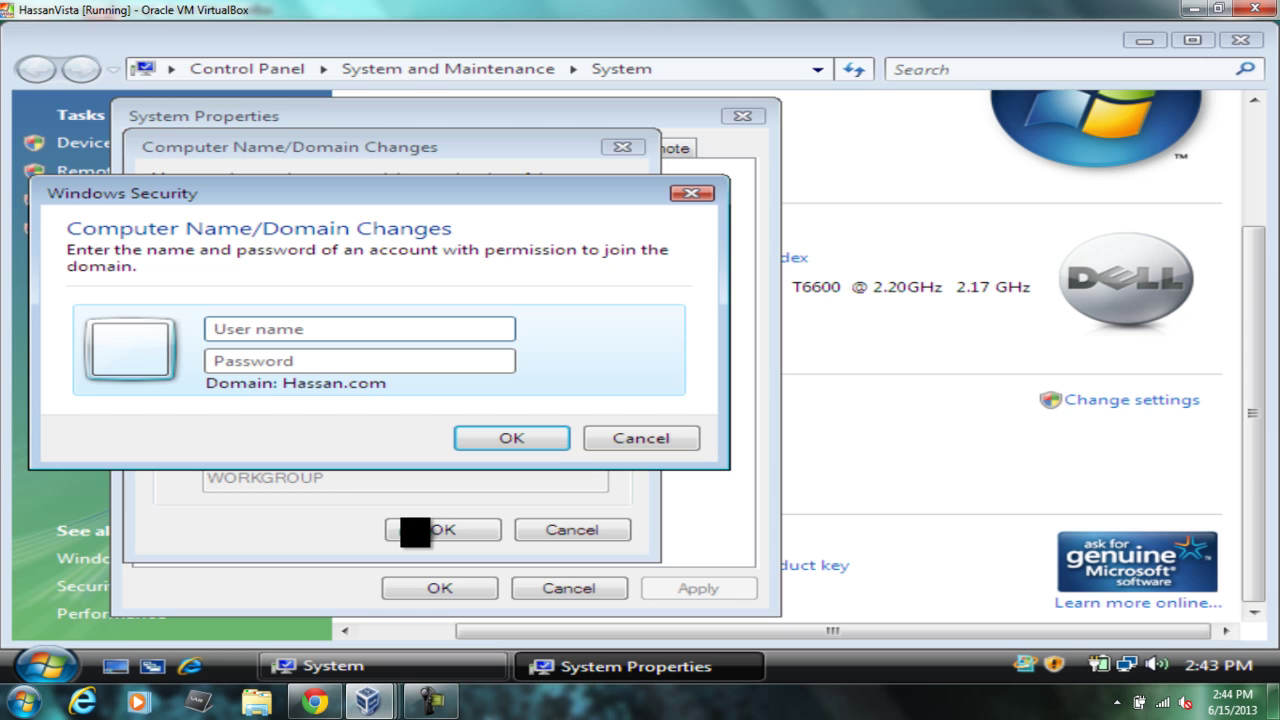
Step: Enter user name administrator and the account password in the domain-join prompt and submit
text(admin)
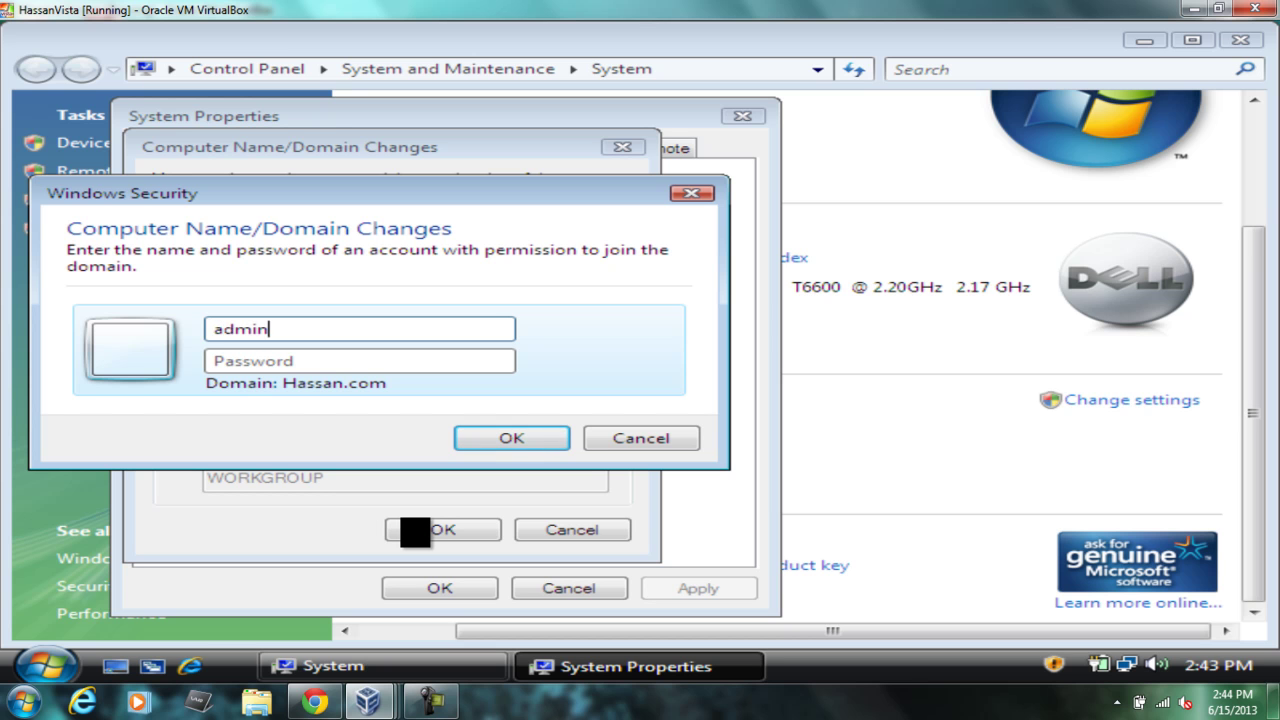
text(istra)
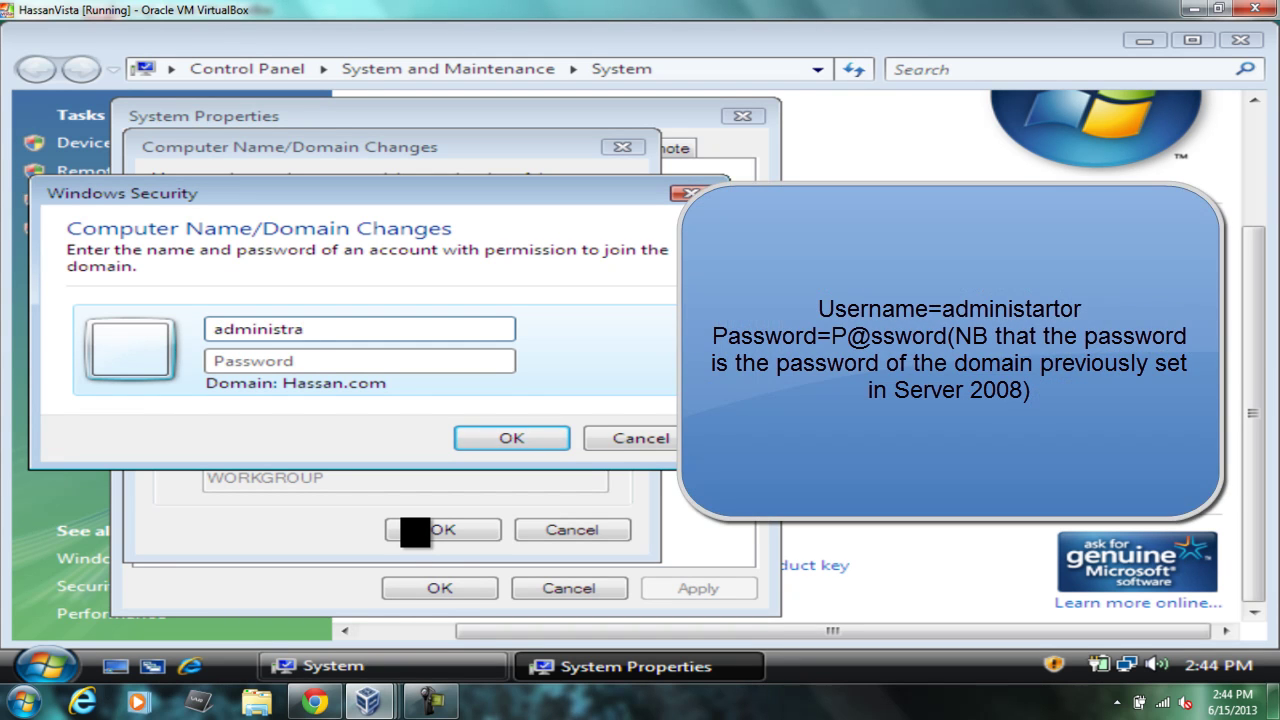
text(tor)
key(Tab)
text(•)
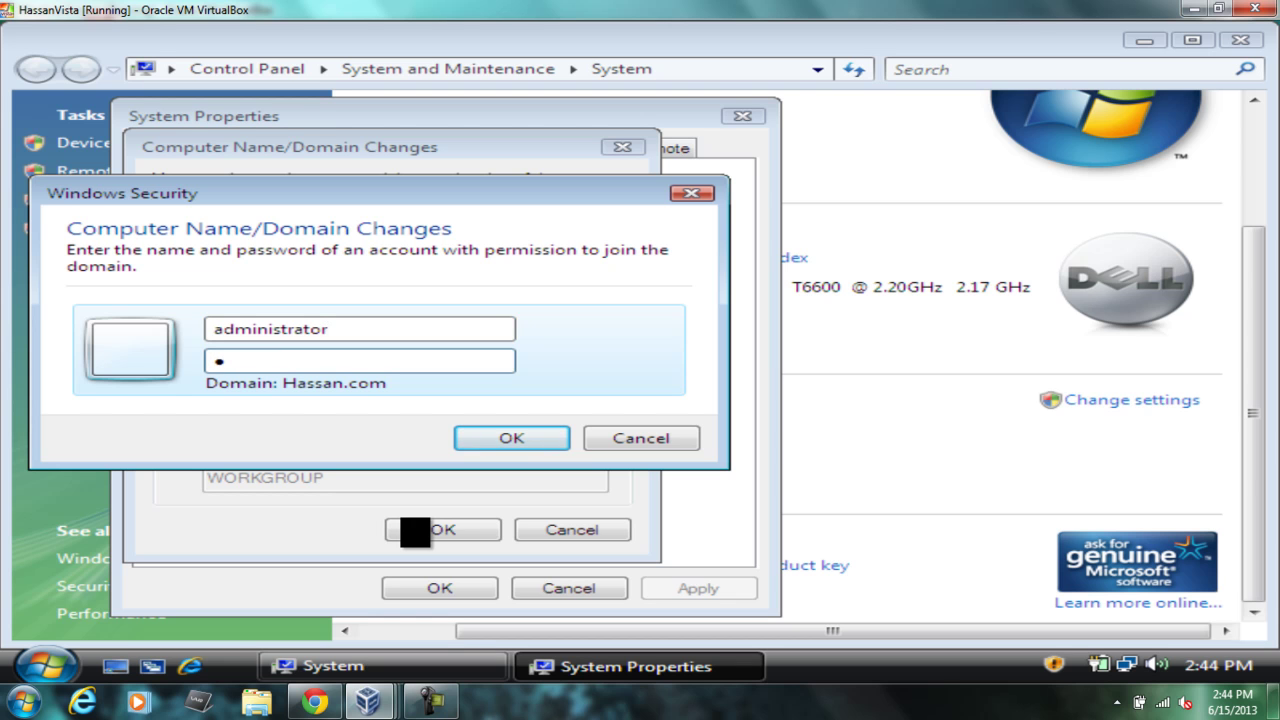
text(•••••••)
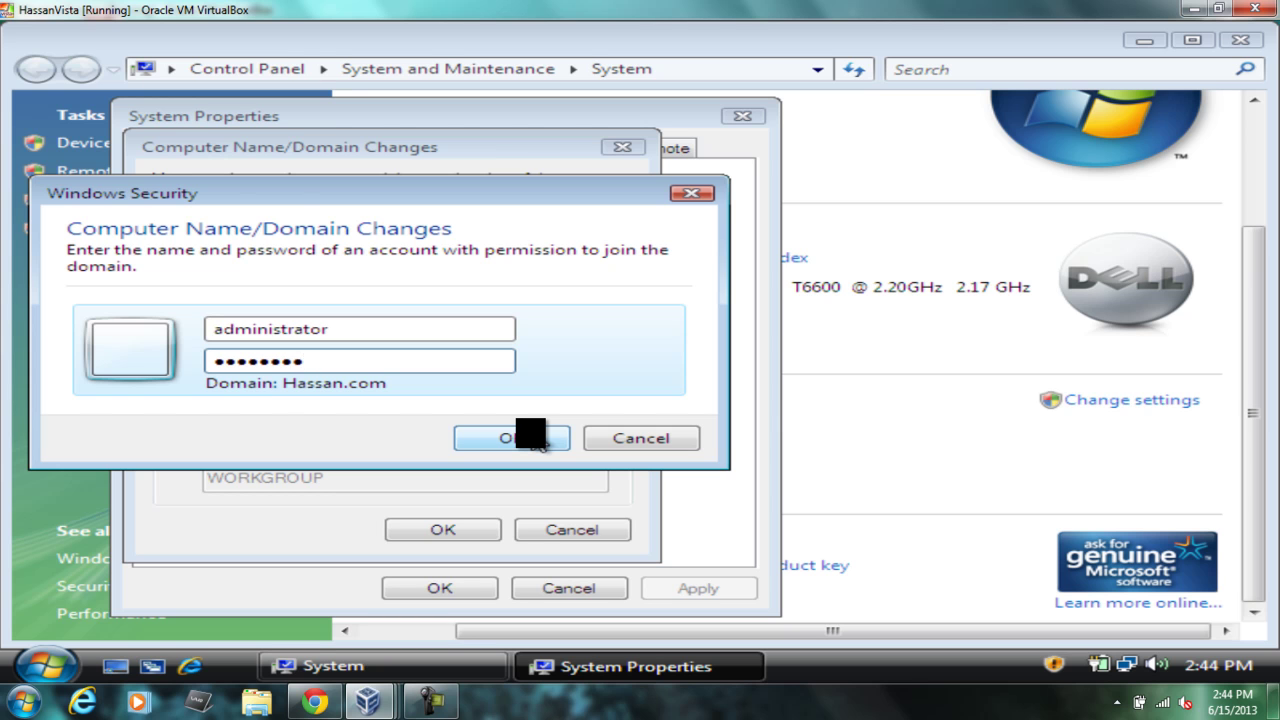
click(540, 445)
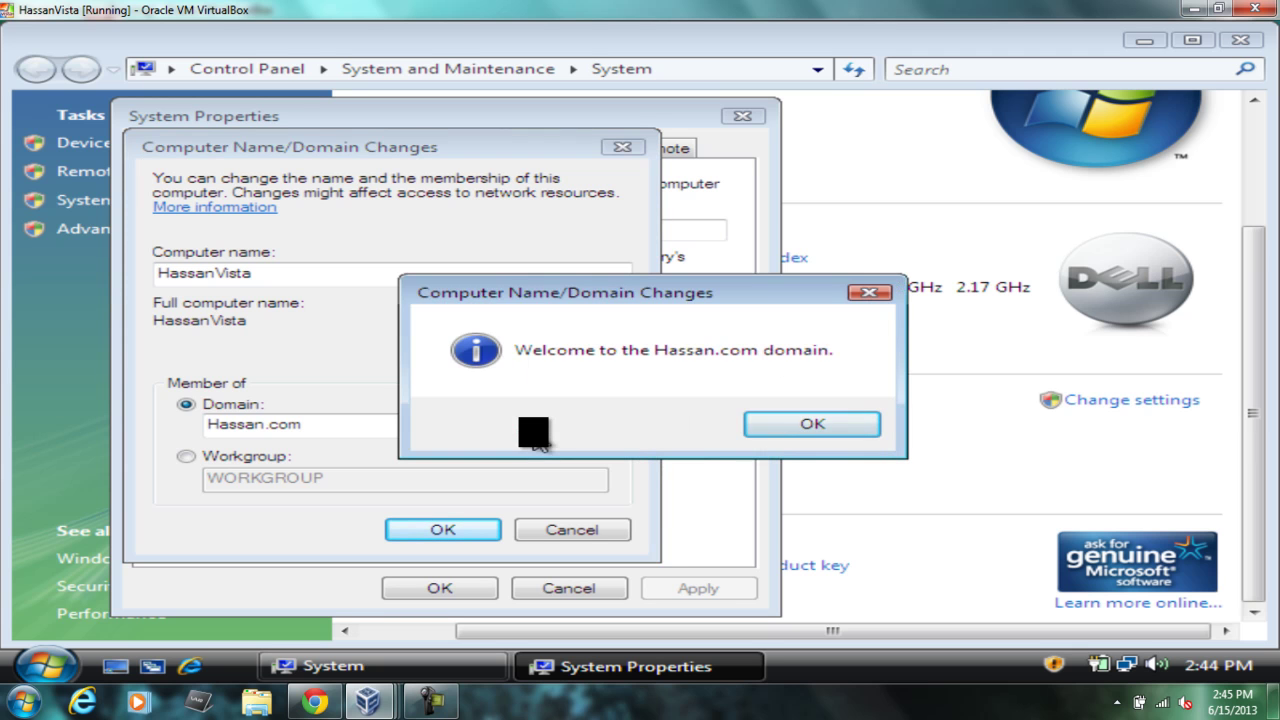
Step: Dismiss the welcome and restart notices, close the System windows, and restart Vista now
click(810, 424)
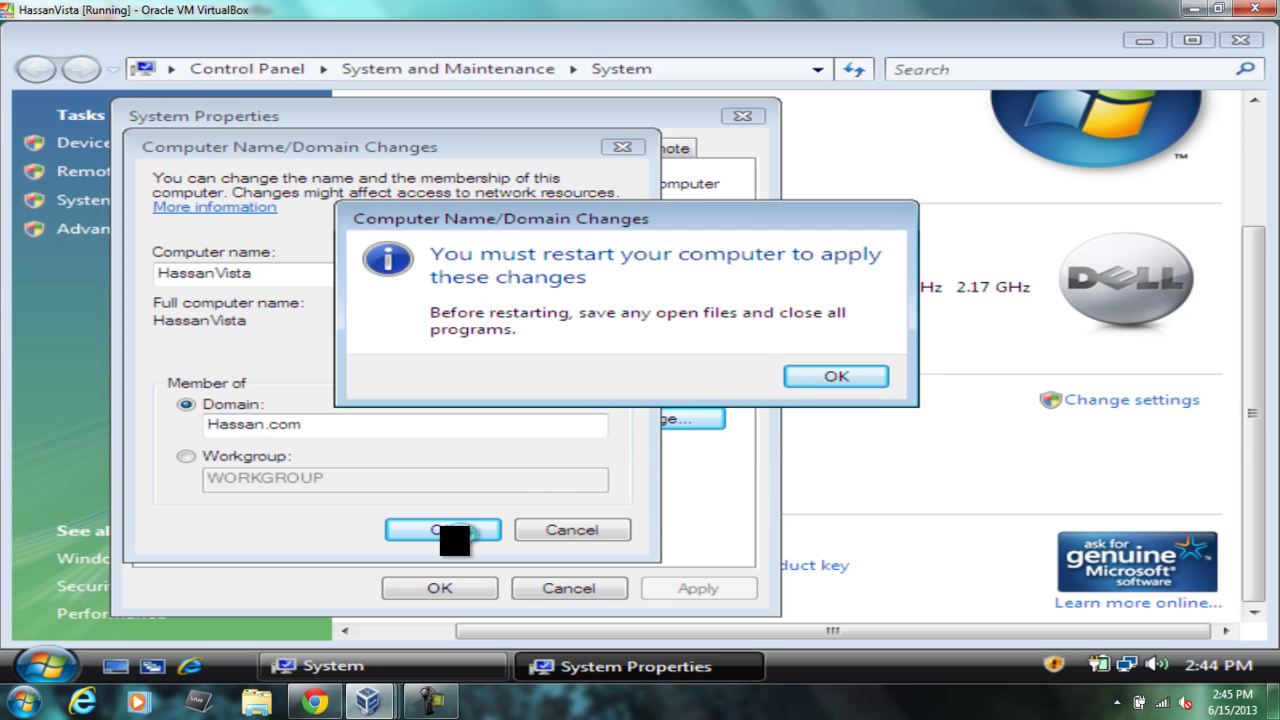
click(840, 378)
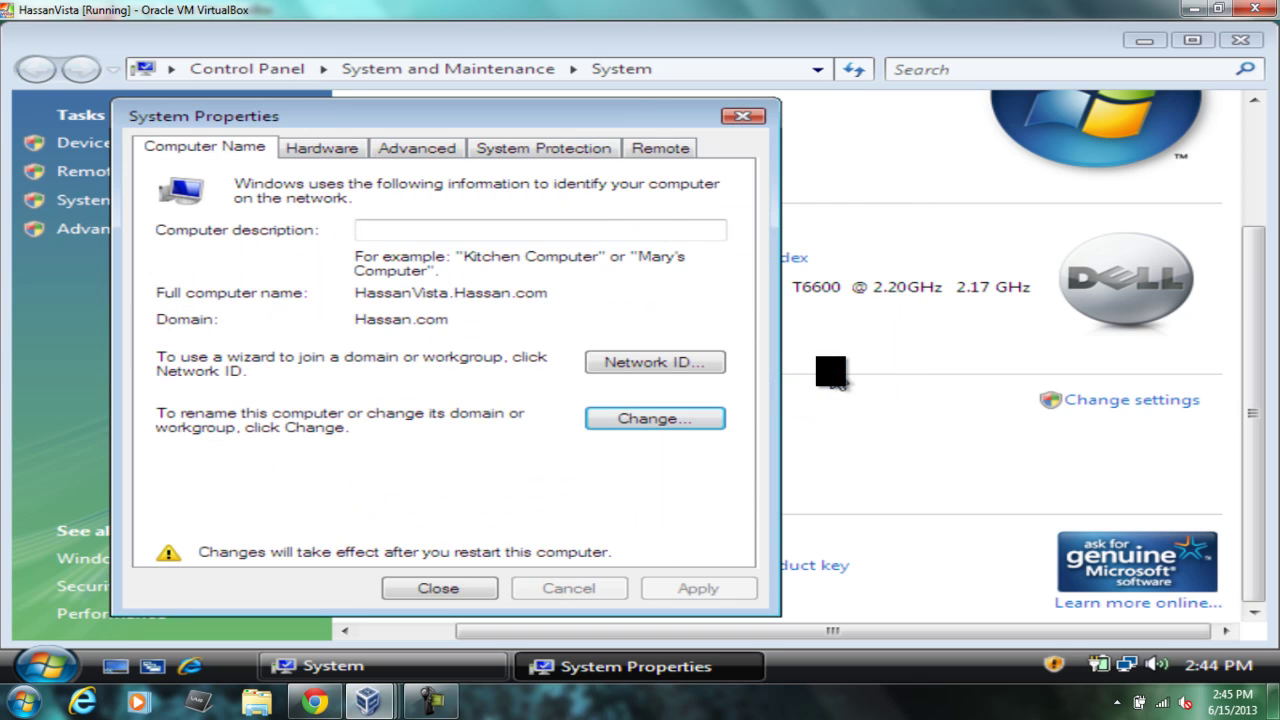
click(420, 590)
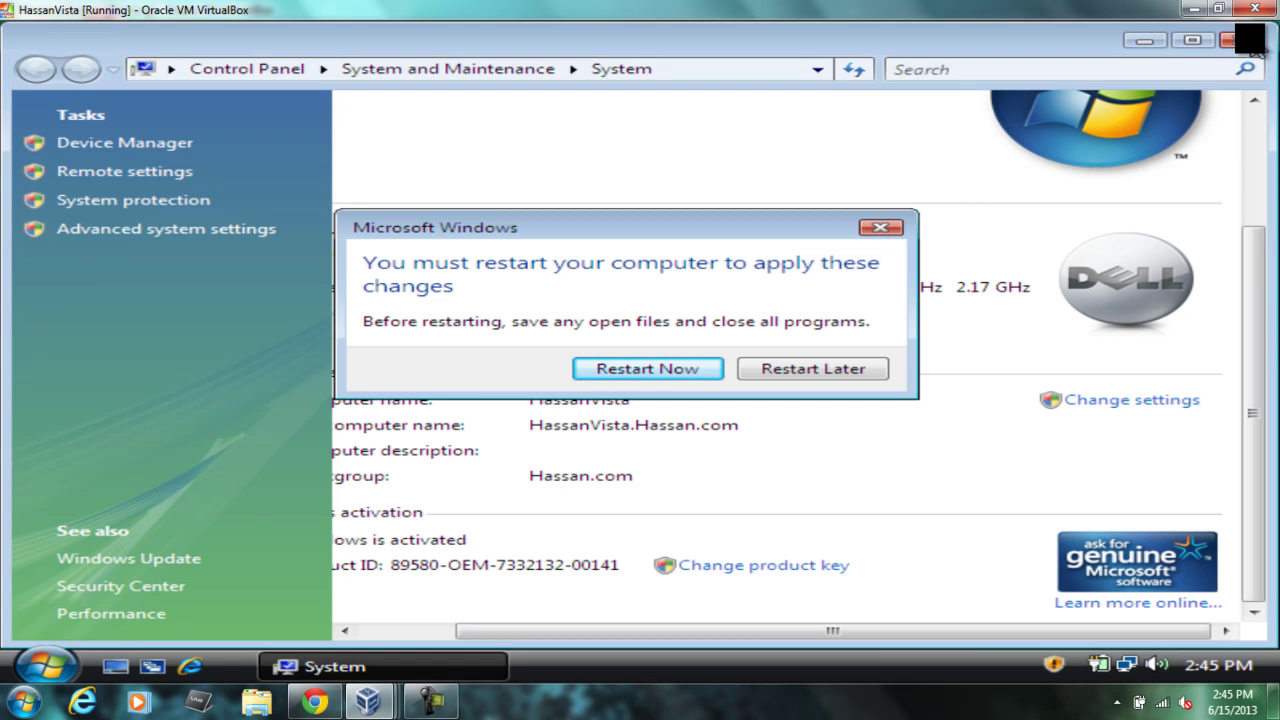
click(1242, 42)
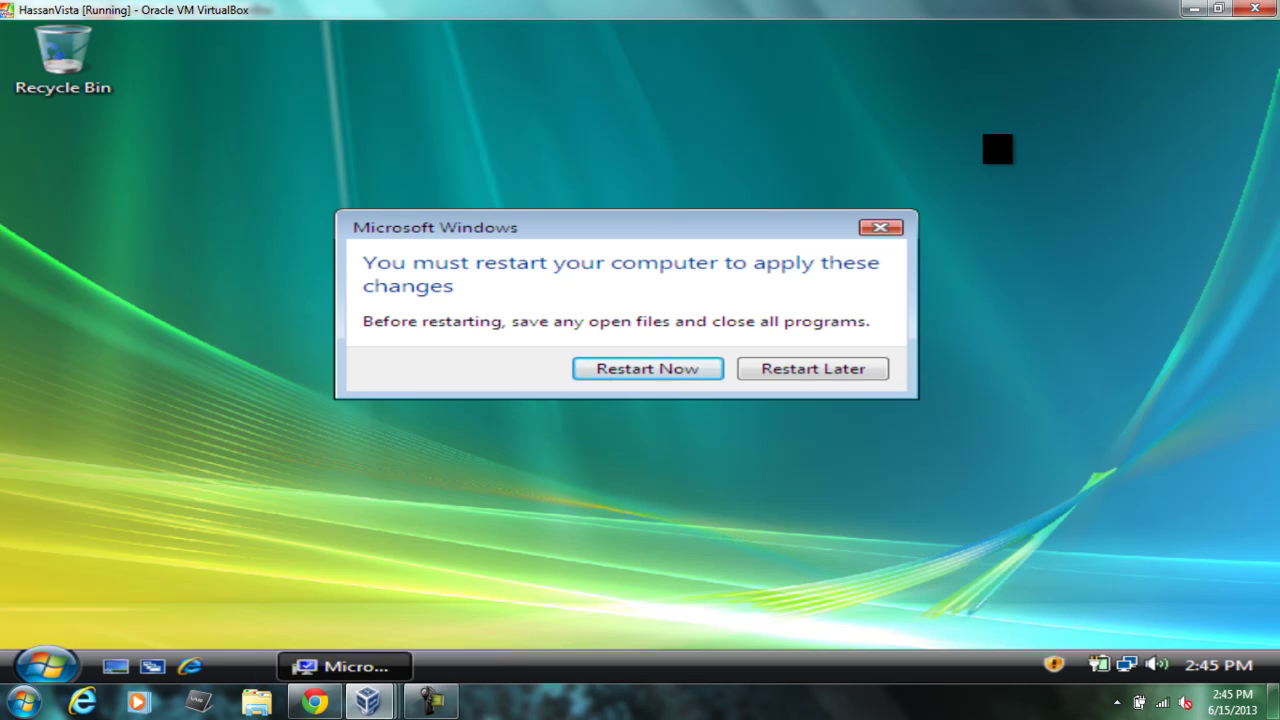
click(697, 369)
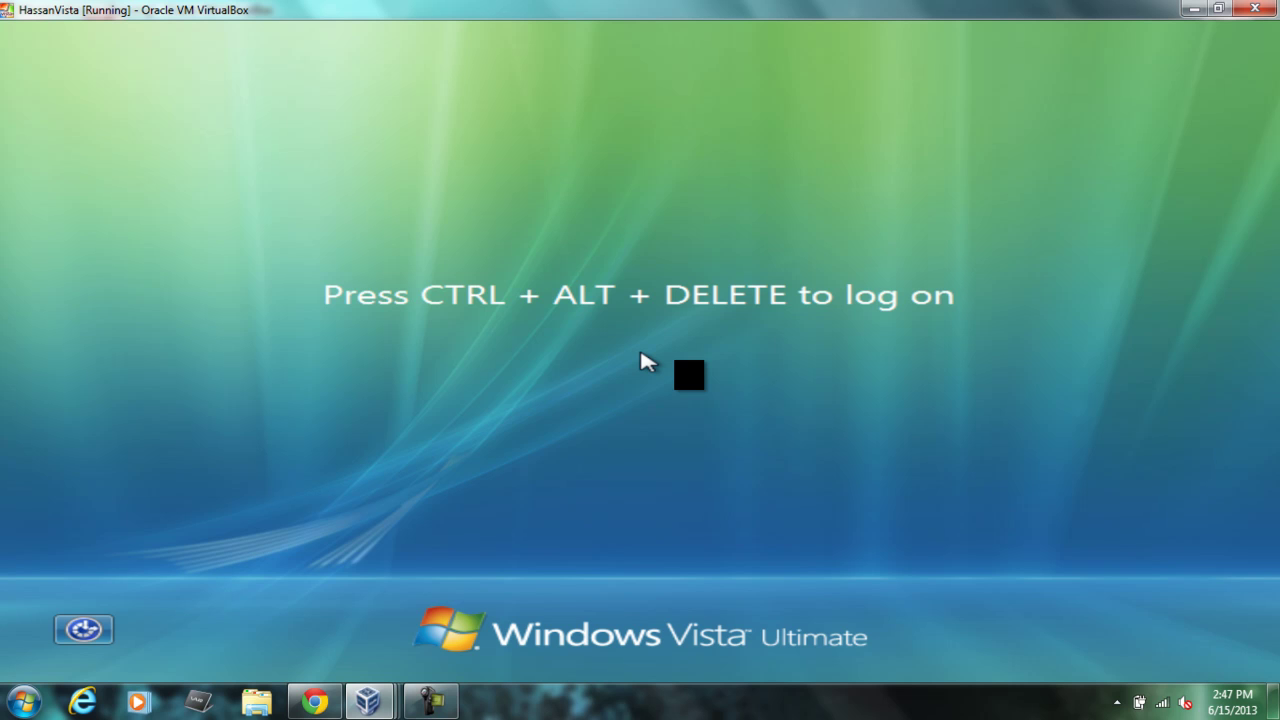
Step: Send Ctrl+Alt+Delete and log back on with the account password
key(ctrl+alt+Delete)
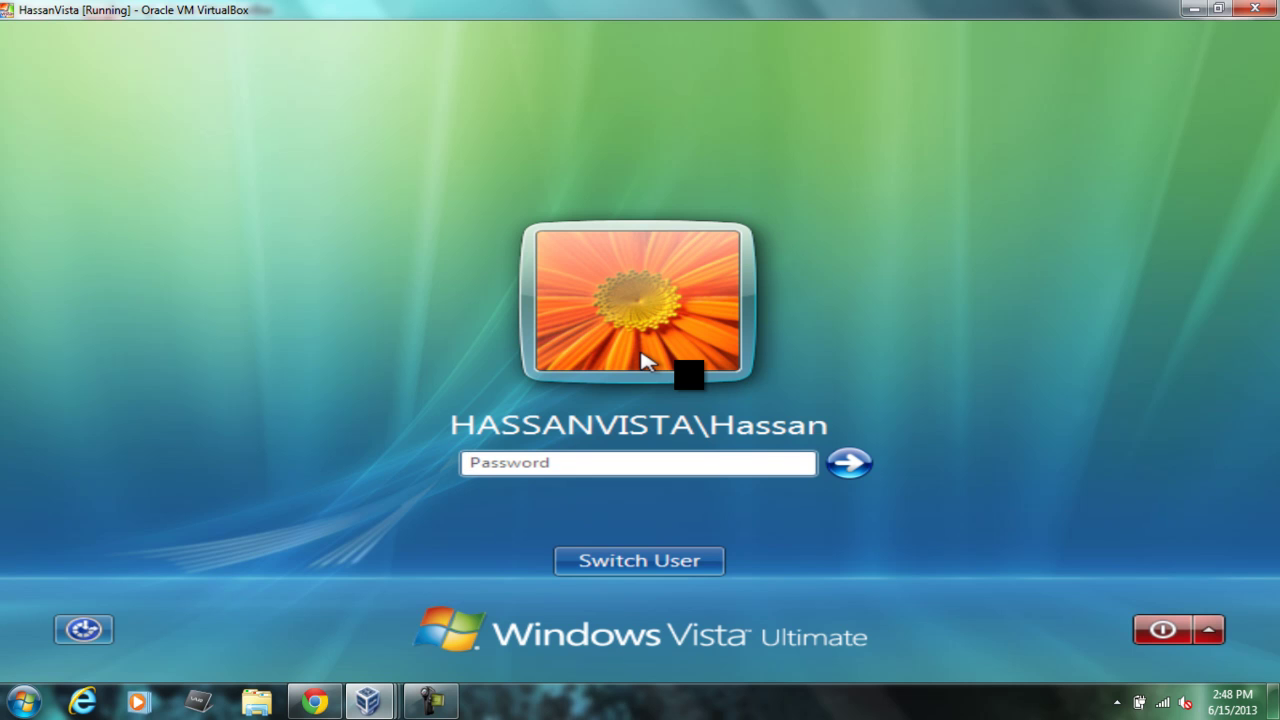
key(Return)
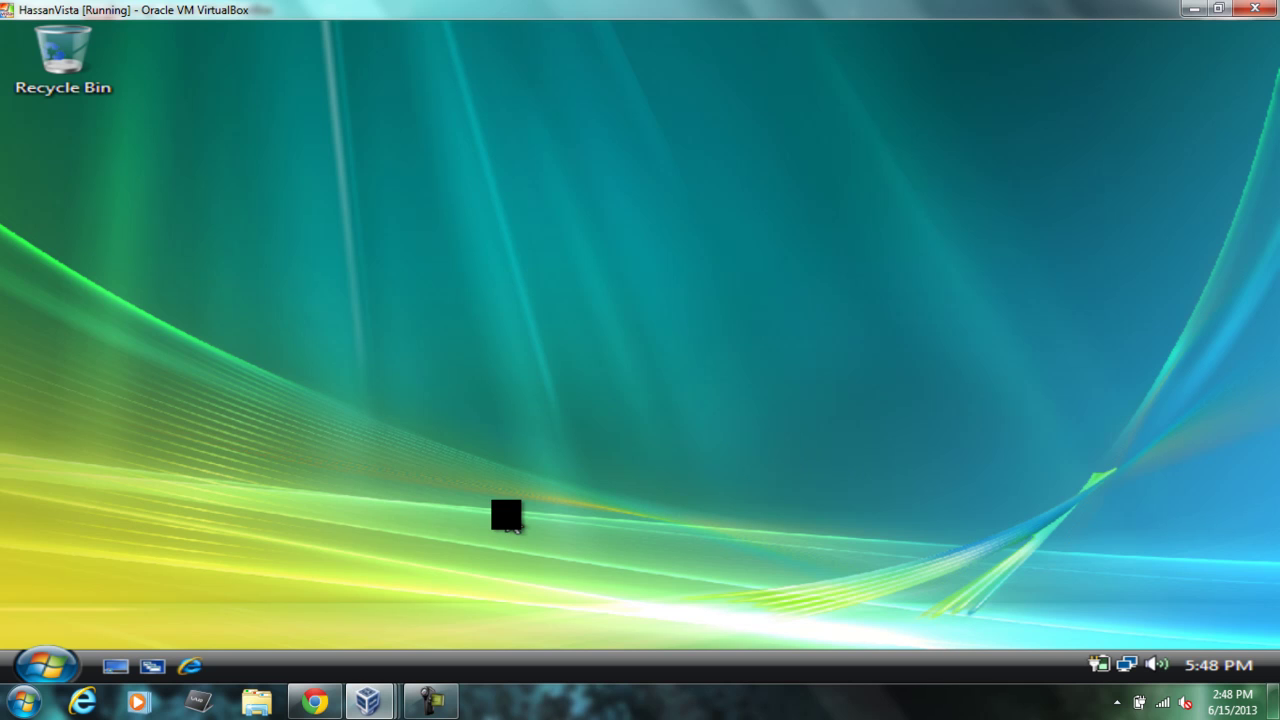
Step: Turn on network discovery and file sharing in the Network folder so HASSANSERVER appears
click(45, 662)
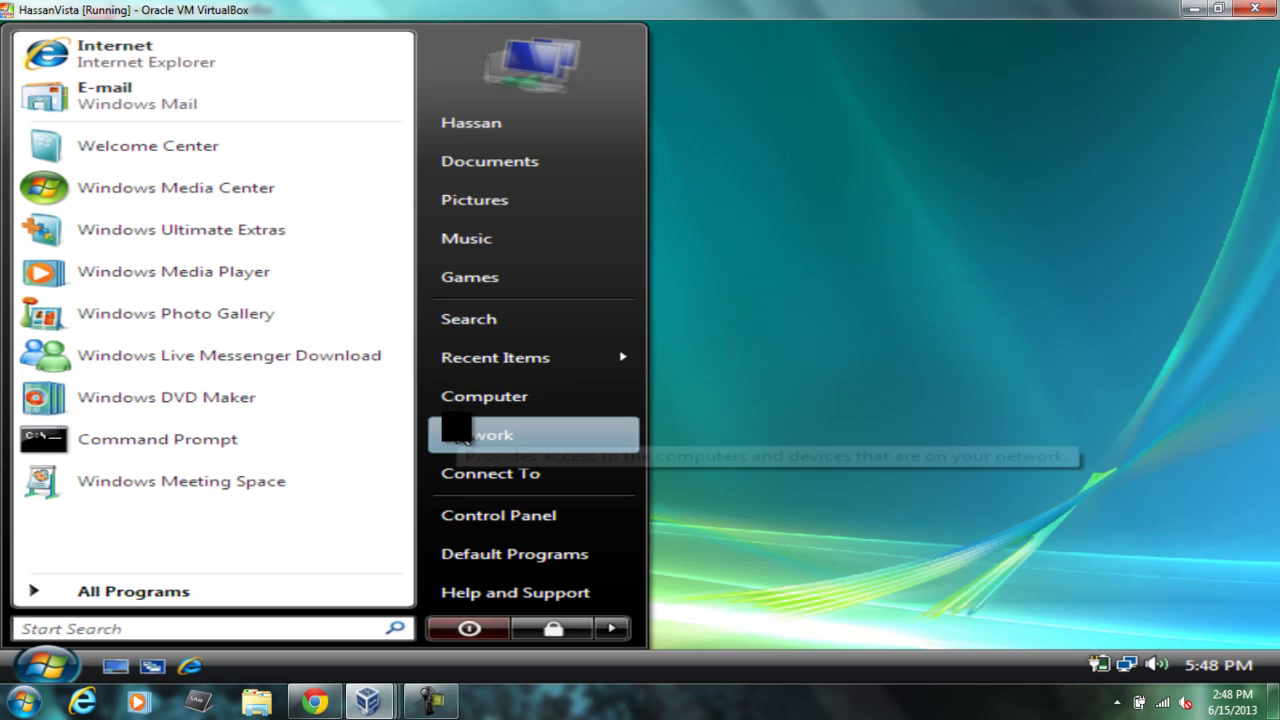
click(456, 427)
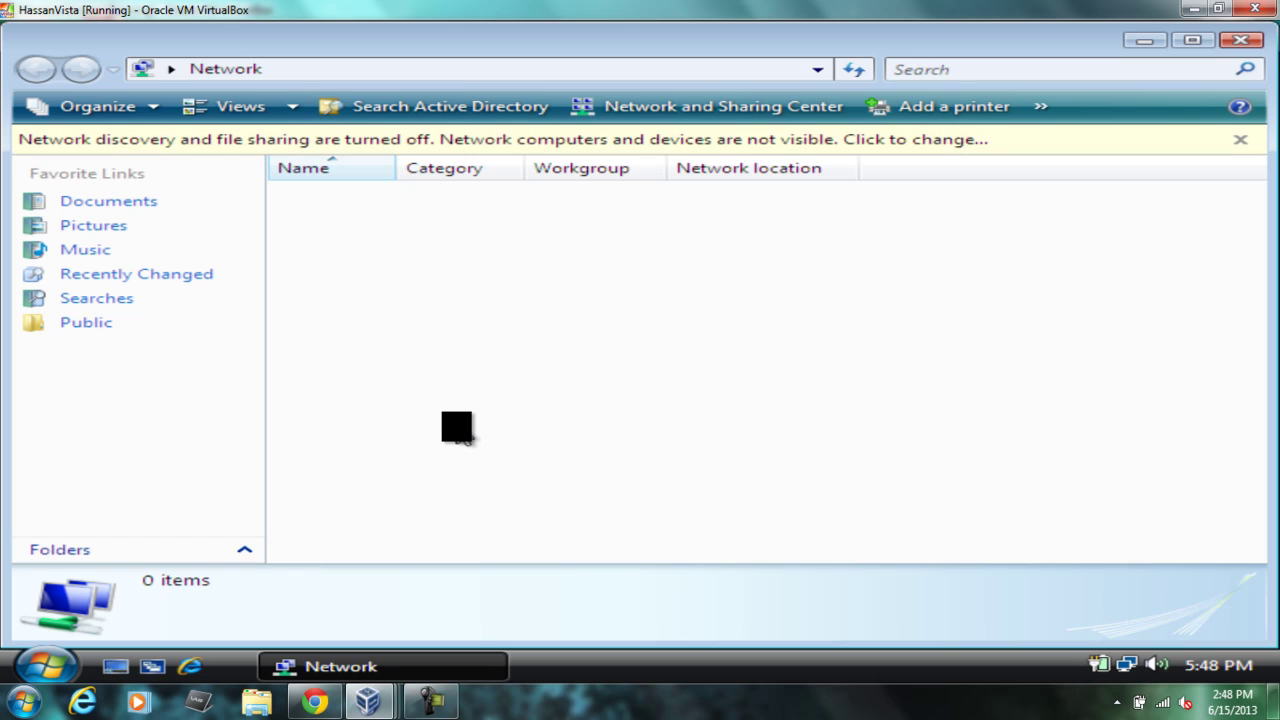
click(537, 139)
click(577, 152)
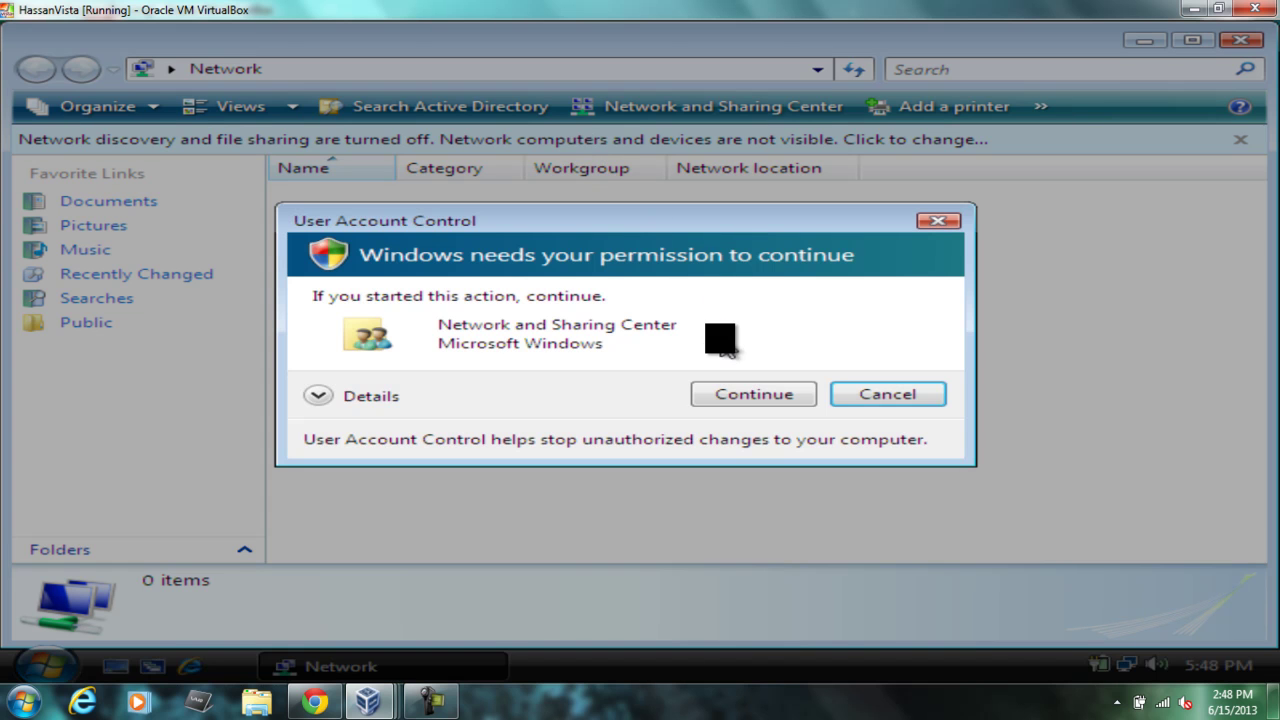
click(735, 395)
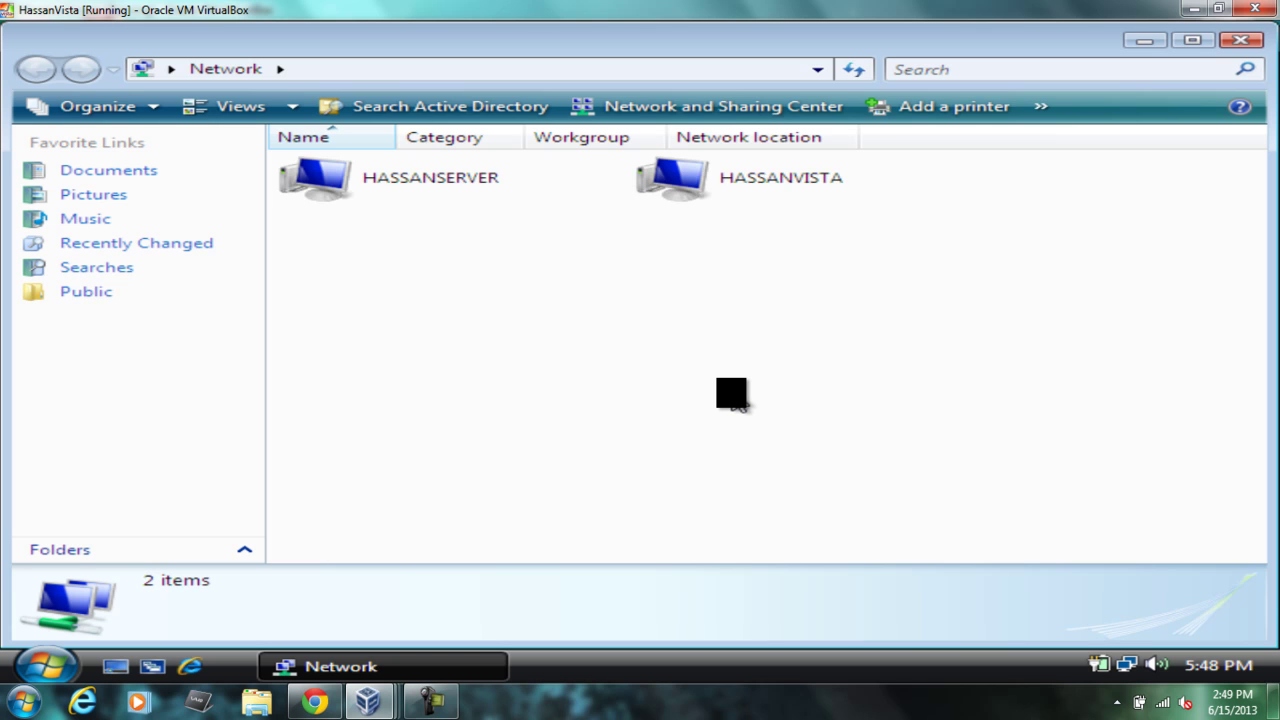
key(super)
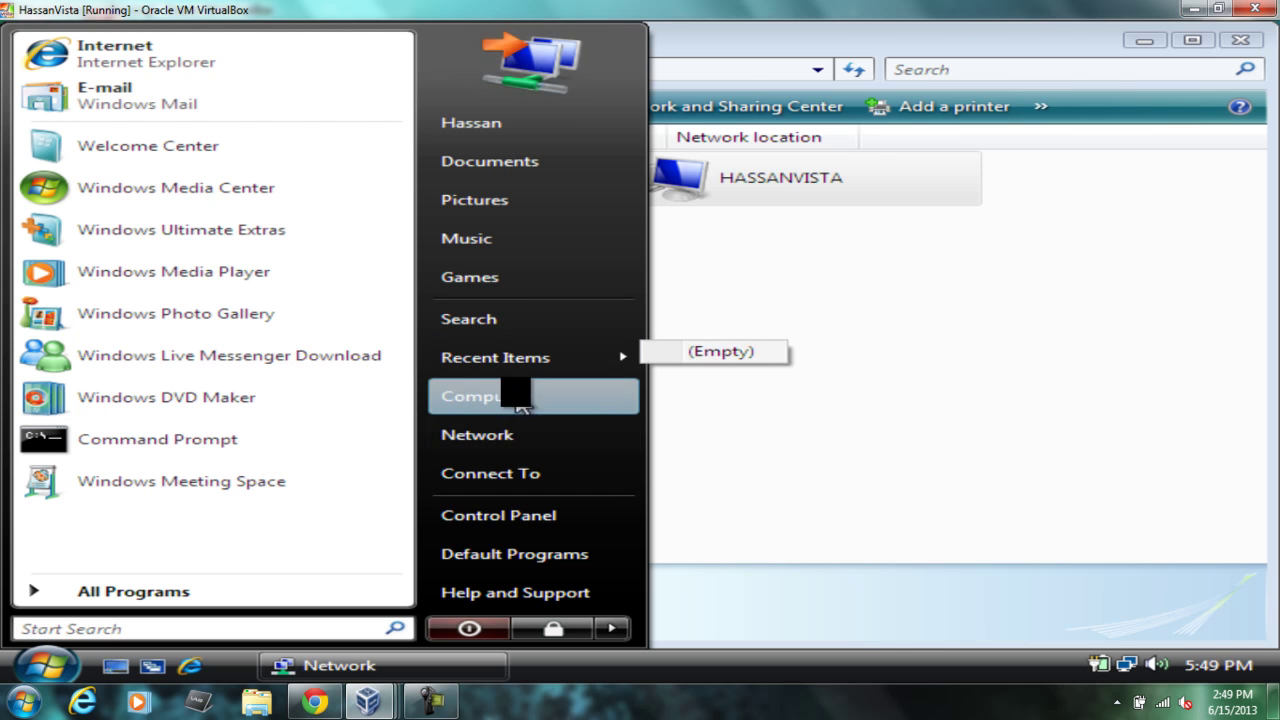
Step: Check that System Properties lists HassanVista.Hassan.com in domain Hassan.com, then cancel
right_click(522, 397)
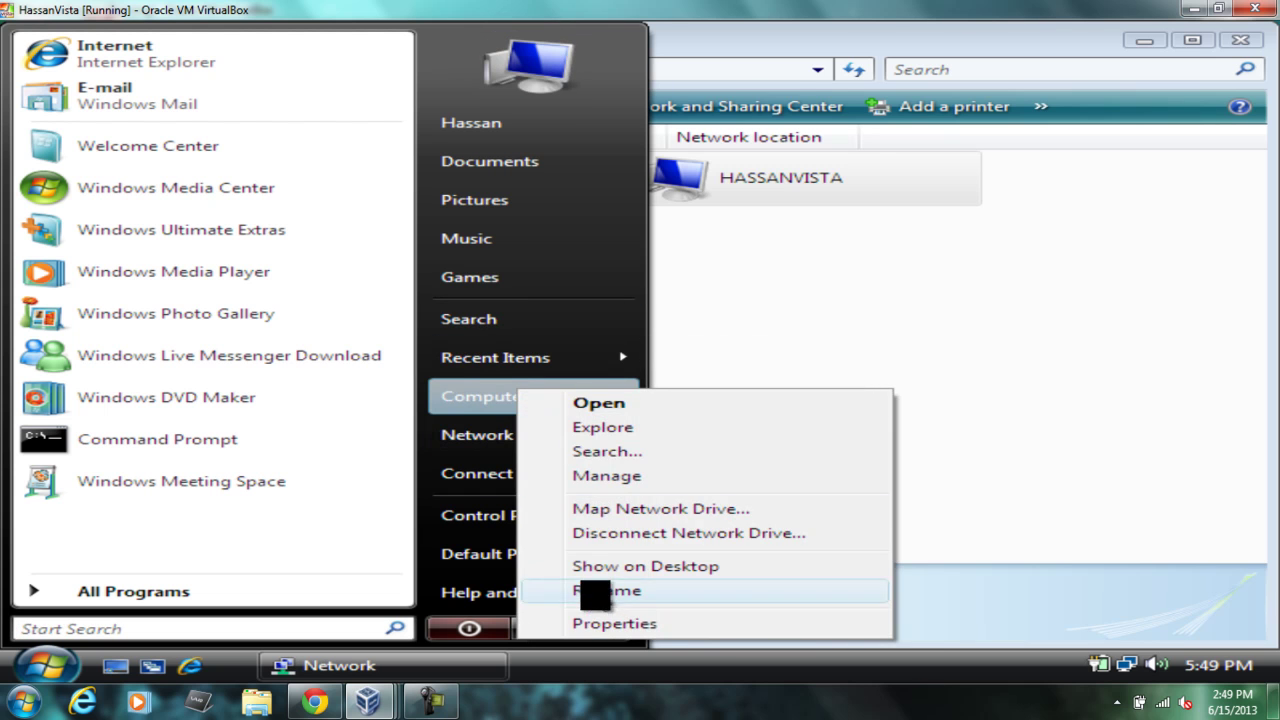
click(595, 621)
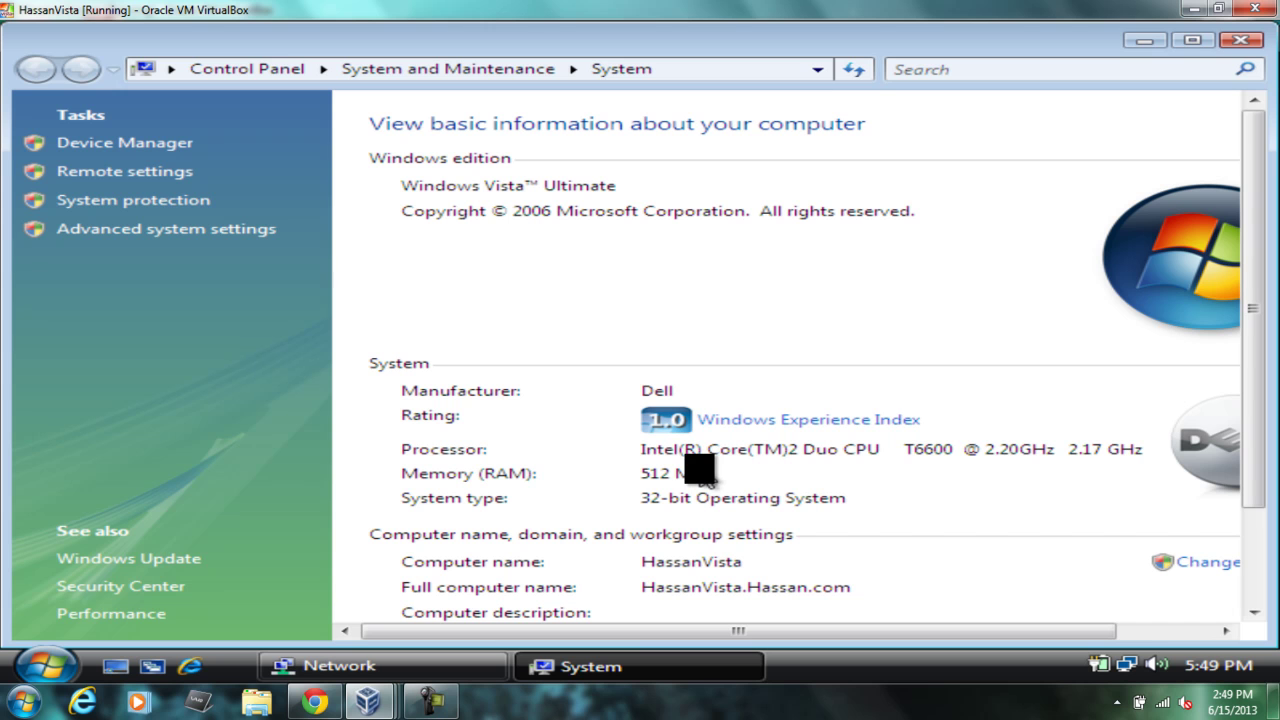
click(1188, 563)
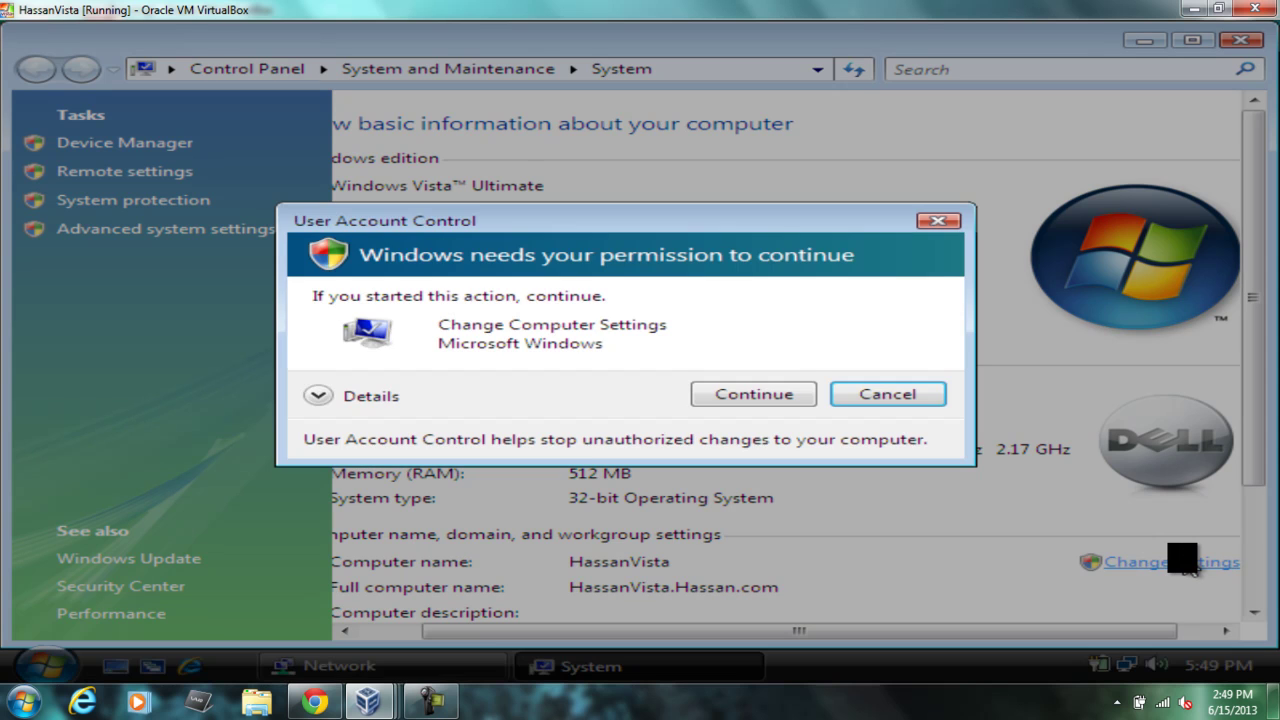
click(785, 395)
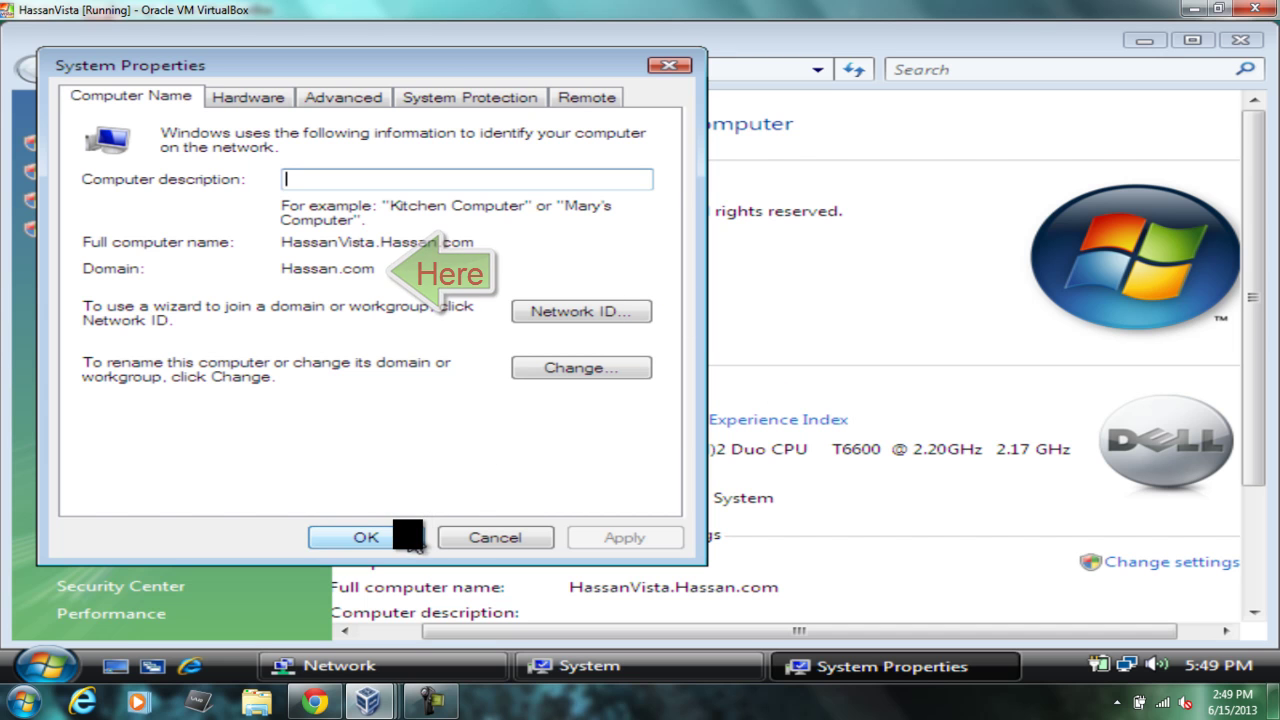
click(470, 535)
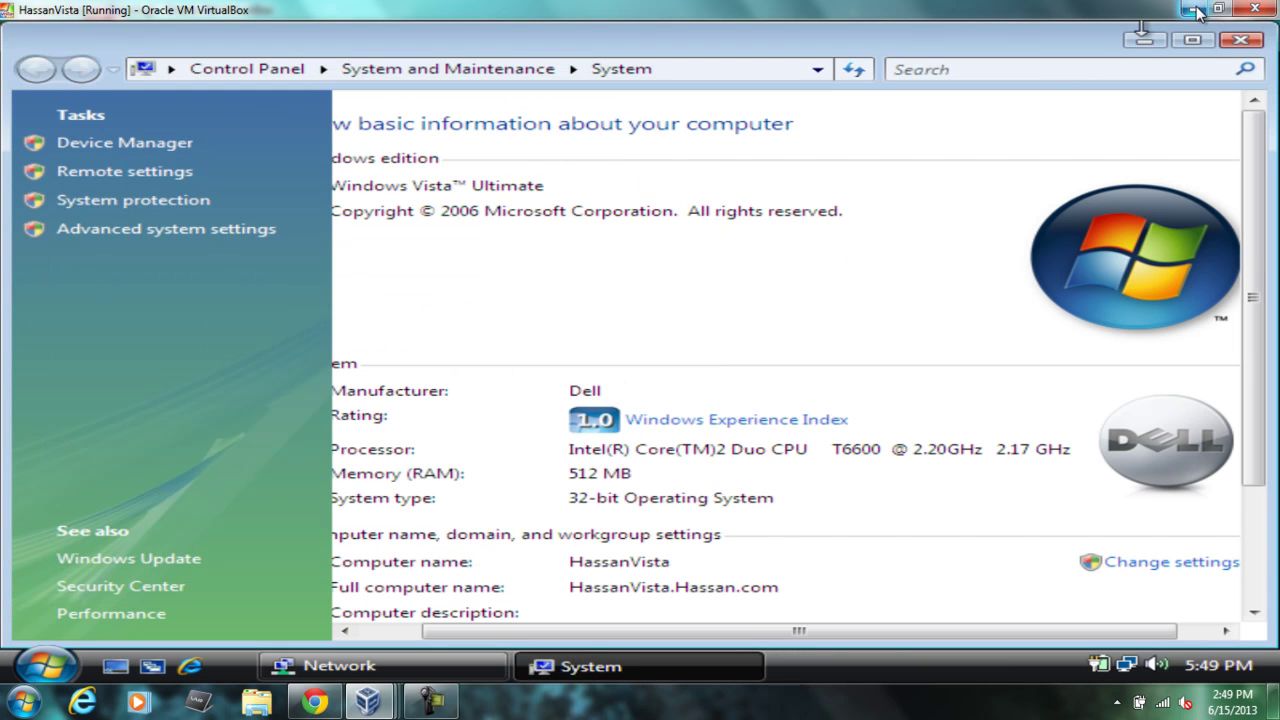